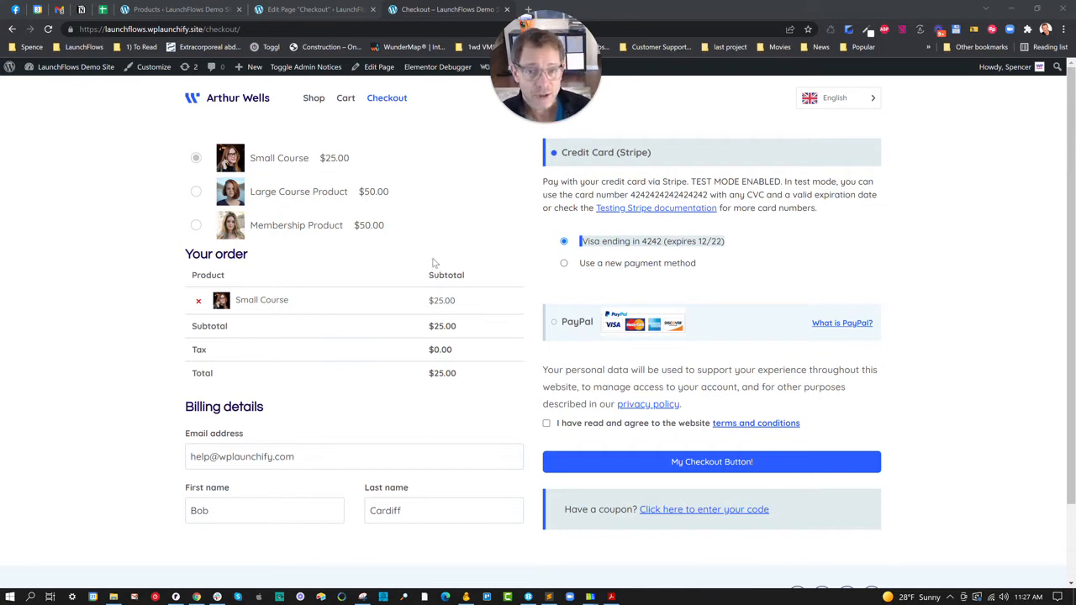
# Open the Membership Product for editing and review its LaunchFlows settings, including Select Next Step Page and Solo Checkout
pyautogui.click(216, 10)
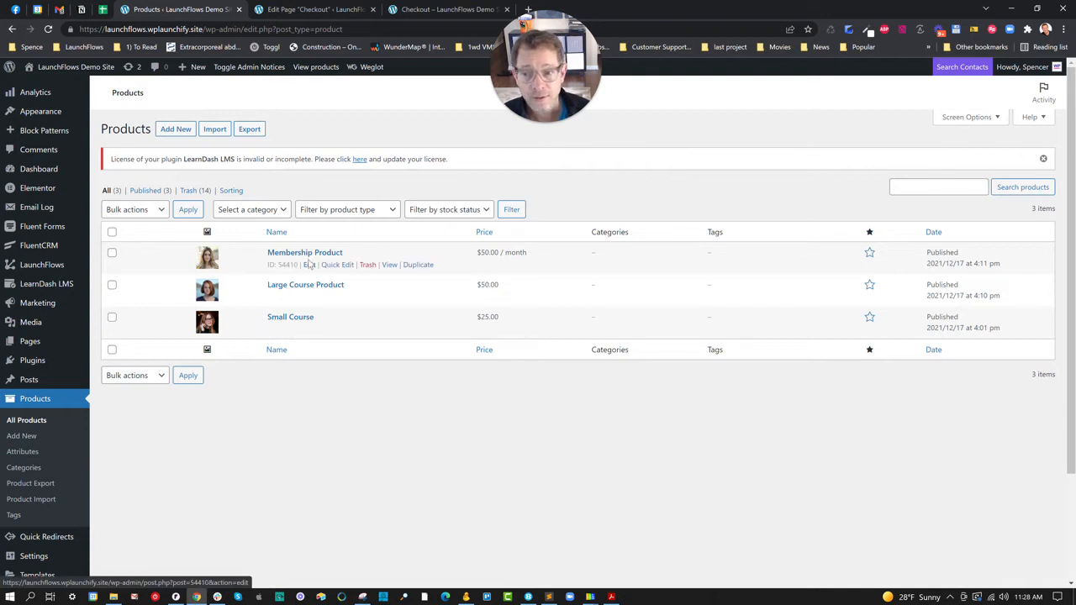
pyautogui.click(310, 266)
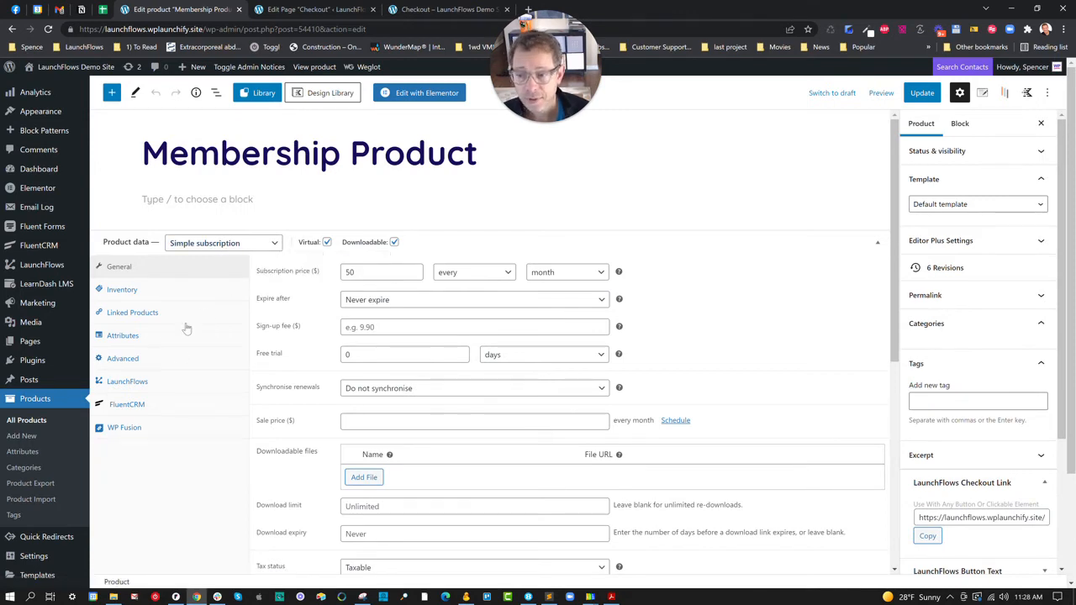
pyautogui.click(137, 383)
pyautogui.moveTo(257, 271); pyautogui.dragTo(322, 277)
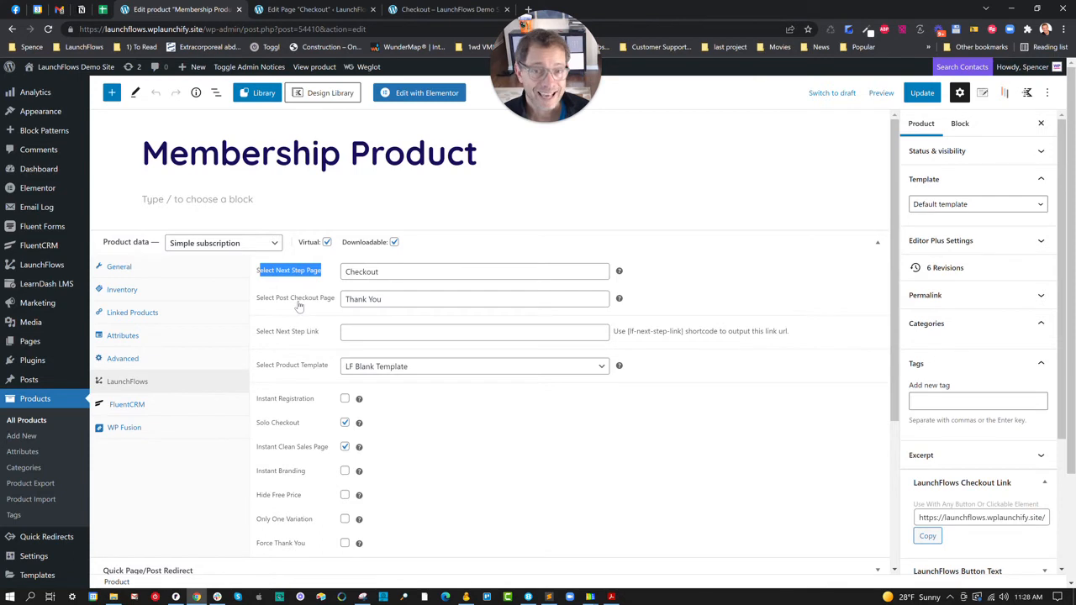
pyautogui.moveTo(257, 425); pyautogui.dragTo(301, 428)
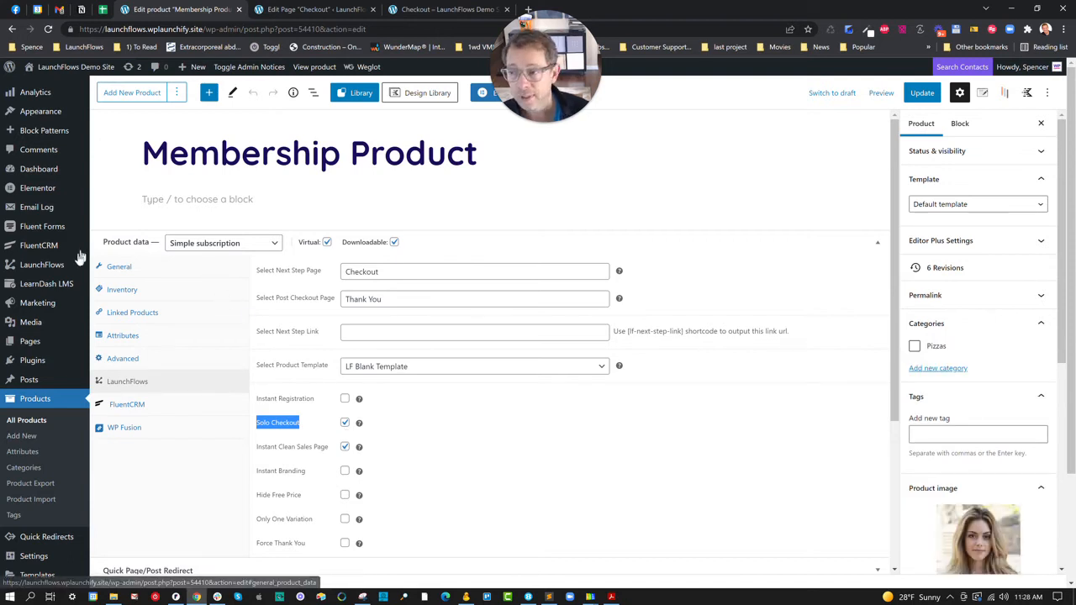
# Open the LaunchFlows global options in a separate tab, examine Solo Checkout For All Products, and close them again
pyautogui.moveTo(61, 271)
pyautogui.rightClick(134, 268)
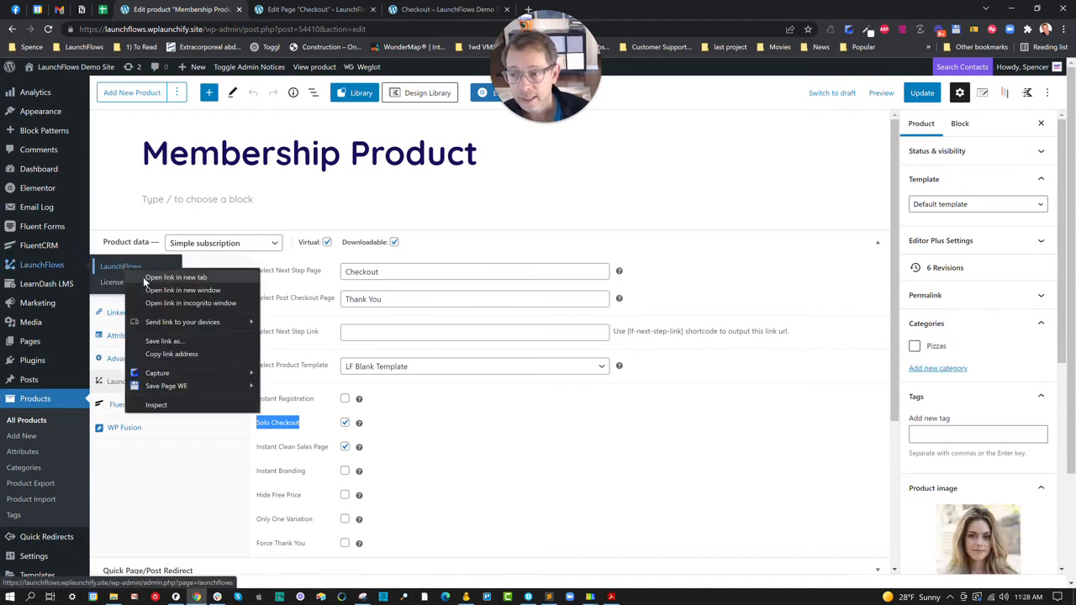
pyautogui.click(142, 276)
pyautogui.click(293, 9)
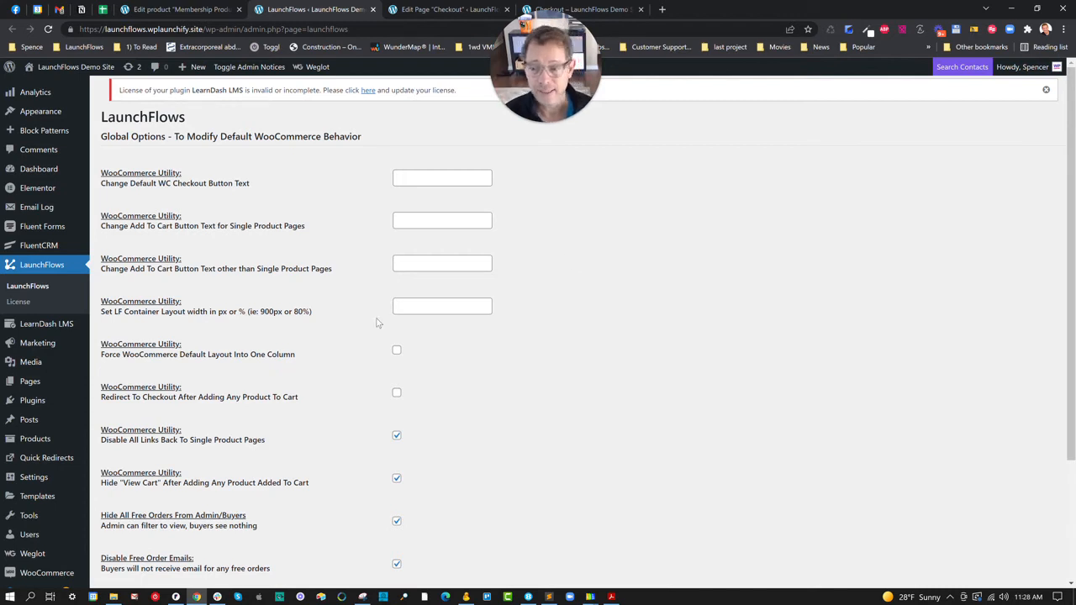
pyautogui.scroll(-2, 239, 457)
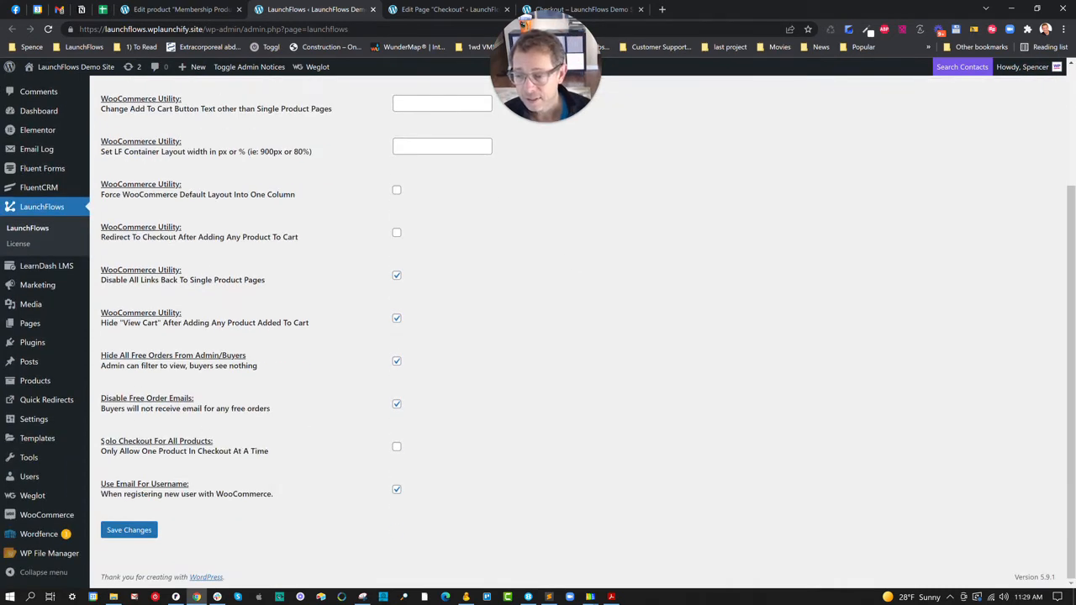
pyautogui.moveTo(102, 441); pyautogui.dragTo(273, 456)
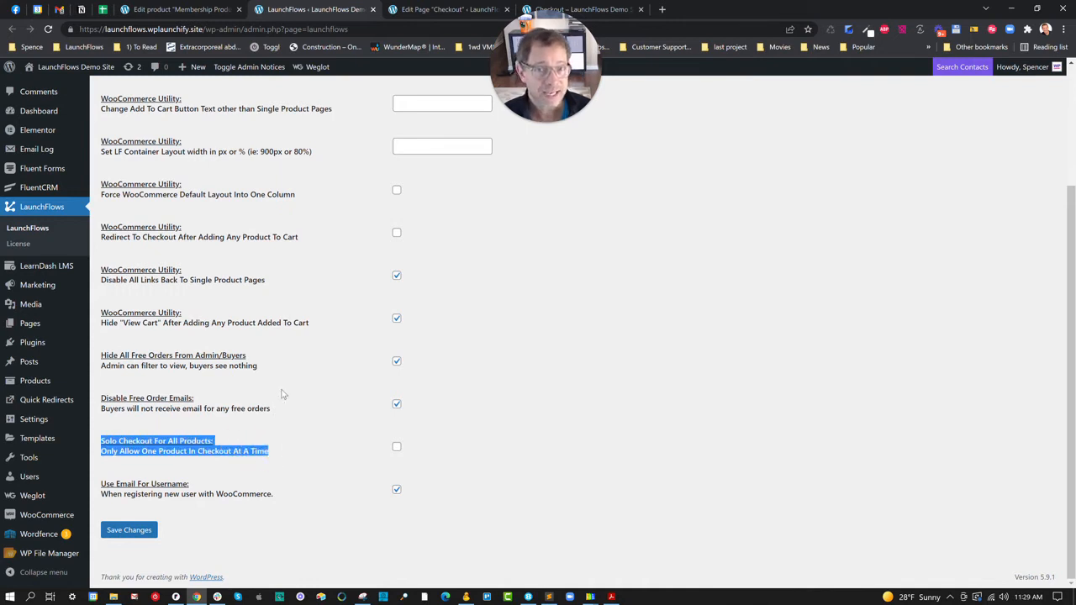
pyautogui.click(377, 10)
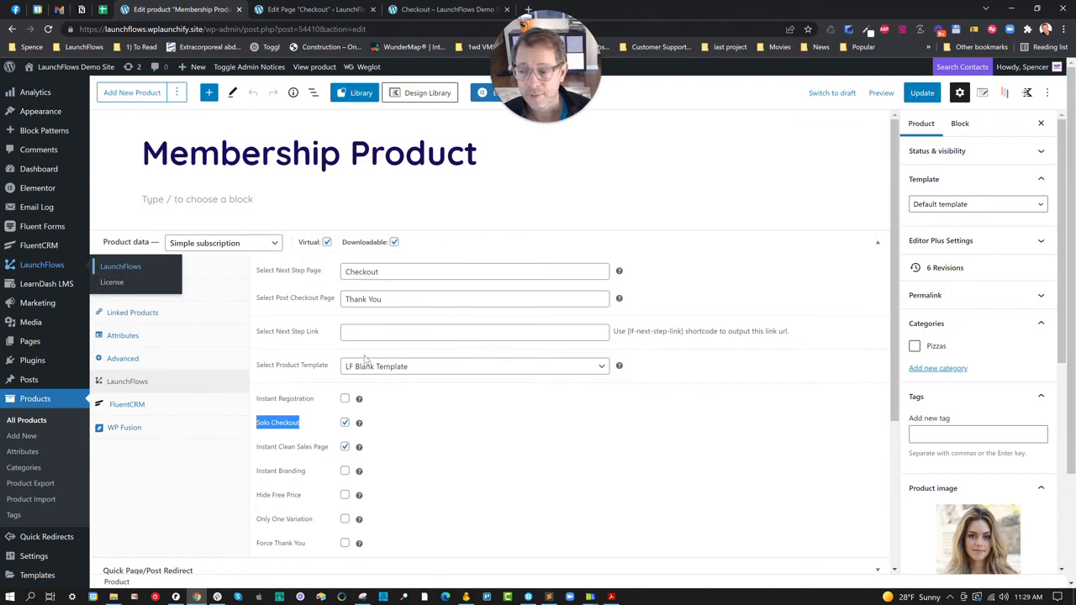
# Review the Membership Product's WP Fusion setting for tags applied when purchased
pyautogui.click(126, 430)
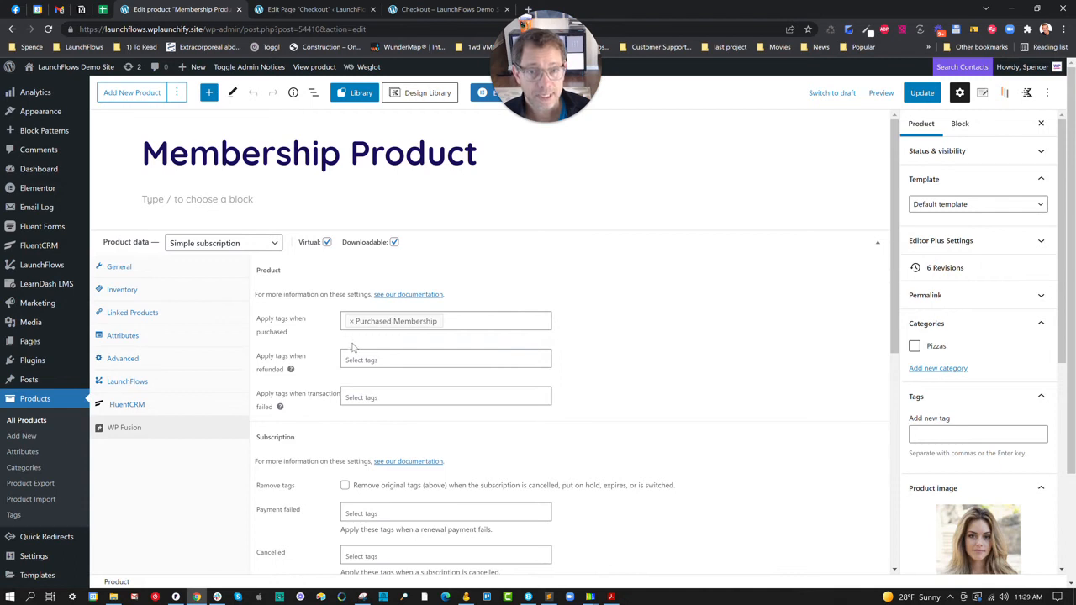
pyautogui.moveTo(288, 337); pyautogui.dragTo(257, 317)
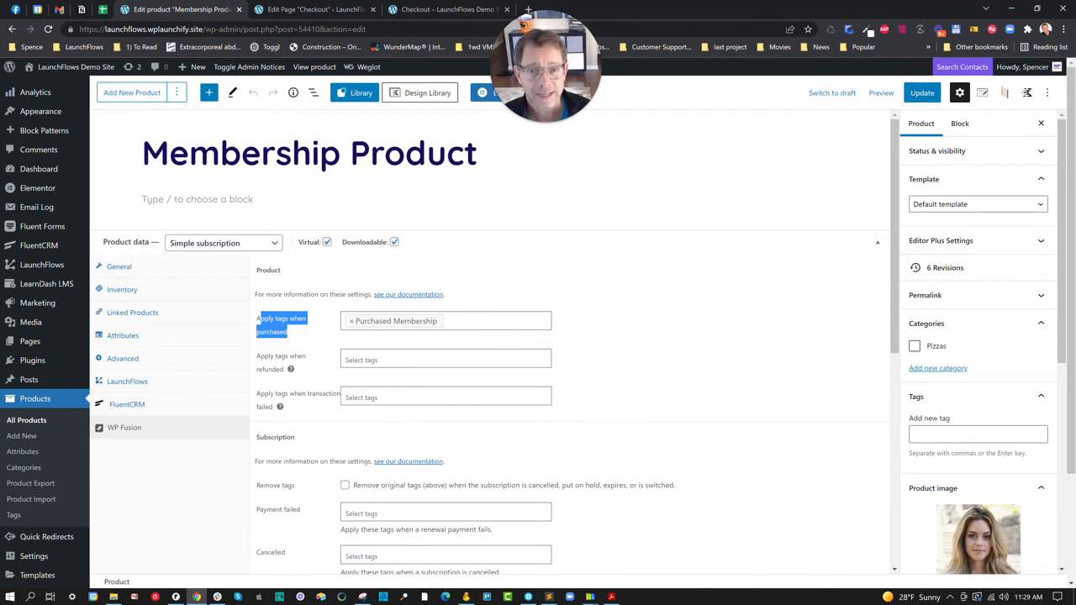
# On the live checkout page, switch the order to Large Course Product and finally to Membership Product
pyautogui.click(419, 10)
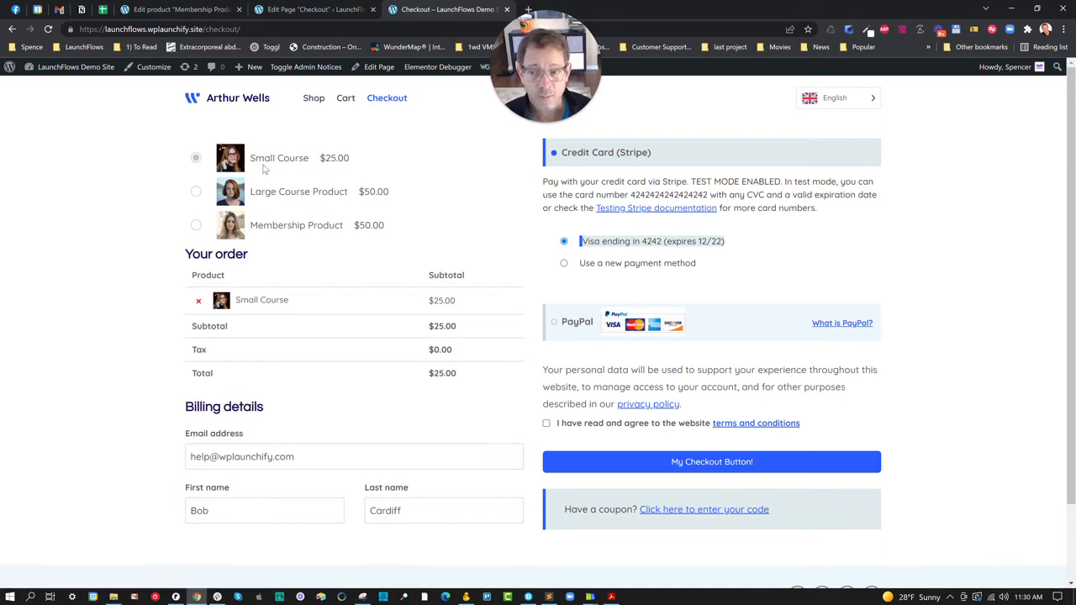
pyautogui.click(196, 192)
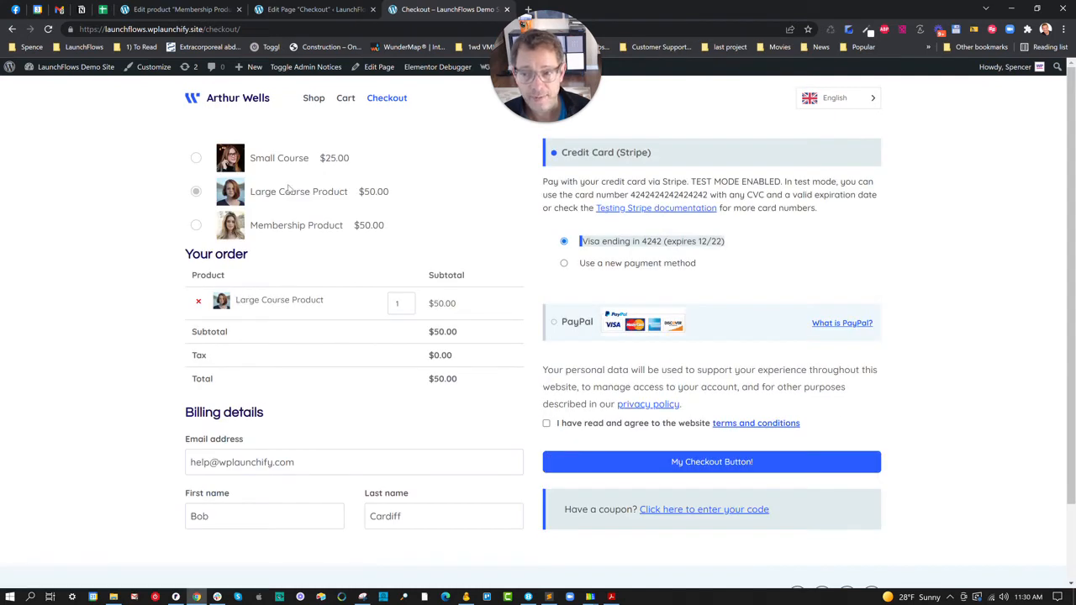
pyautogui.click(196, 225)
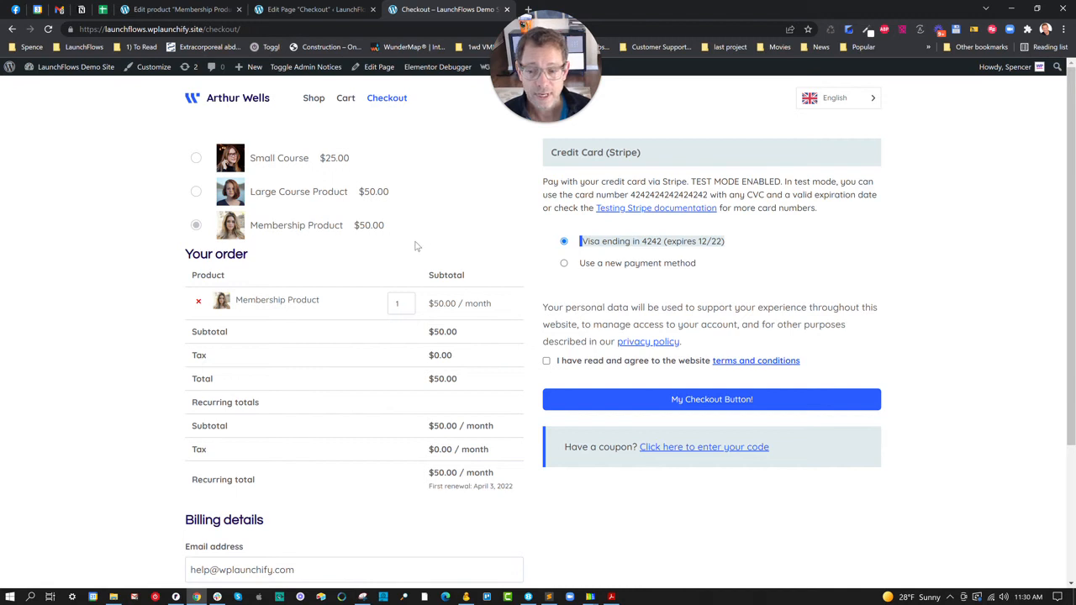
# In the Checkout page editor, examine the product IDs in the three LaunchFlows Order Bump shortcodes
pyautogui.click(299, 9)
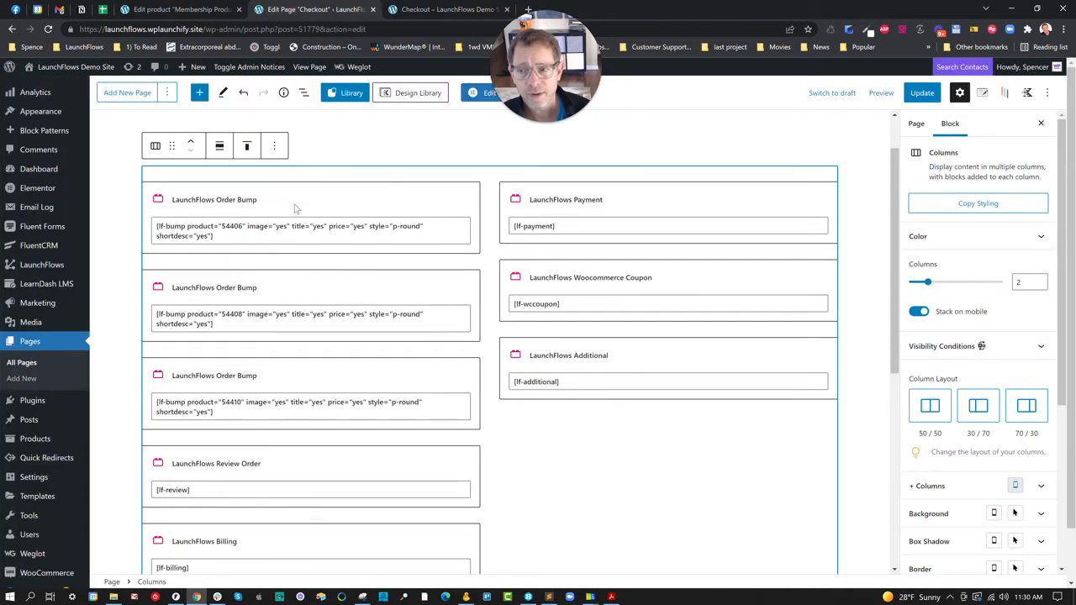
pyautogui.click(243, 210)
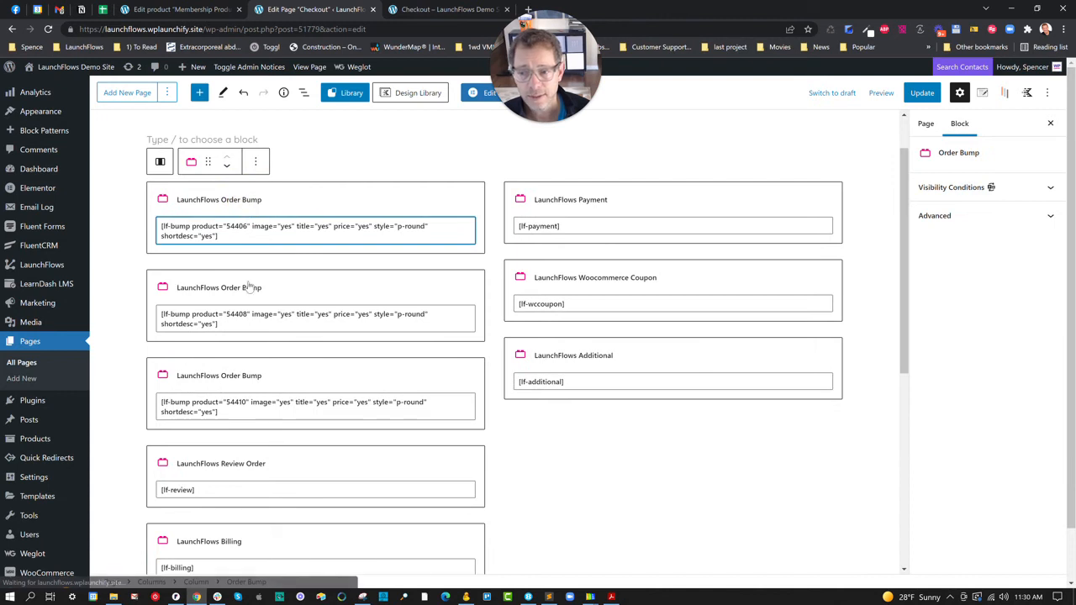
pyautogui.doubleClick(242, 226)
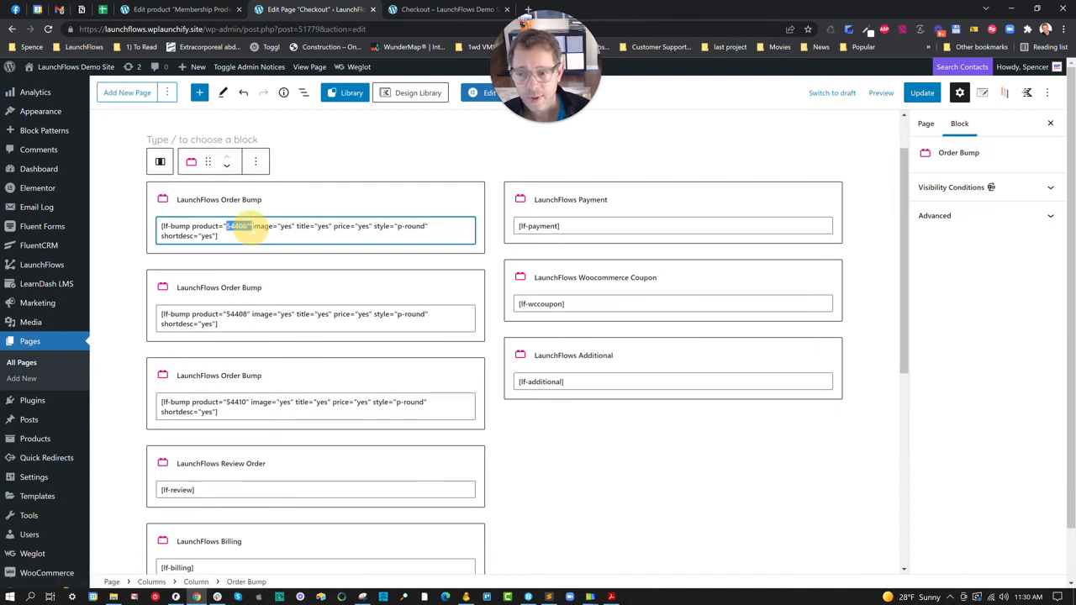
pyautogui.moveTo(231, 314); pyautogui.dragTo(247, 315)
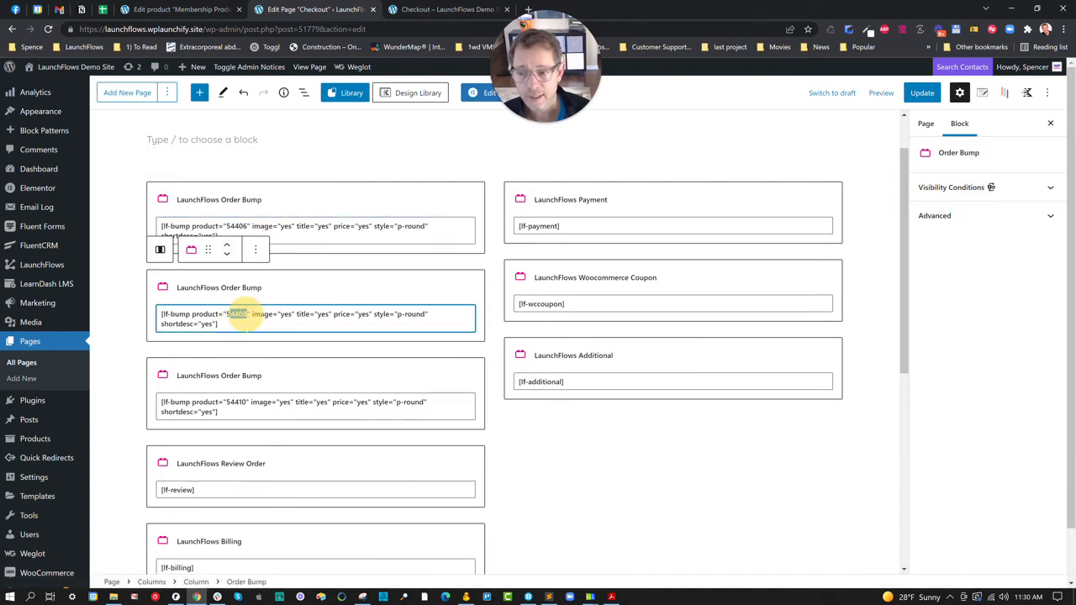
pyautogui.click(227, 402)
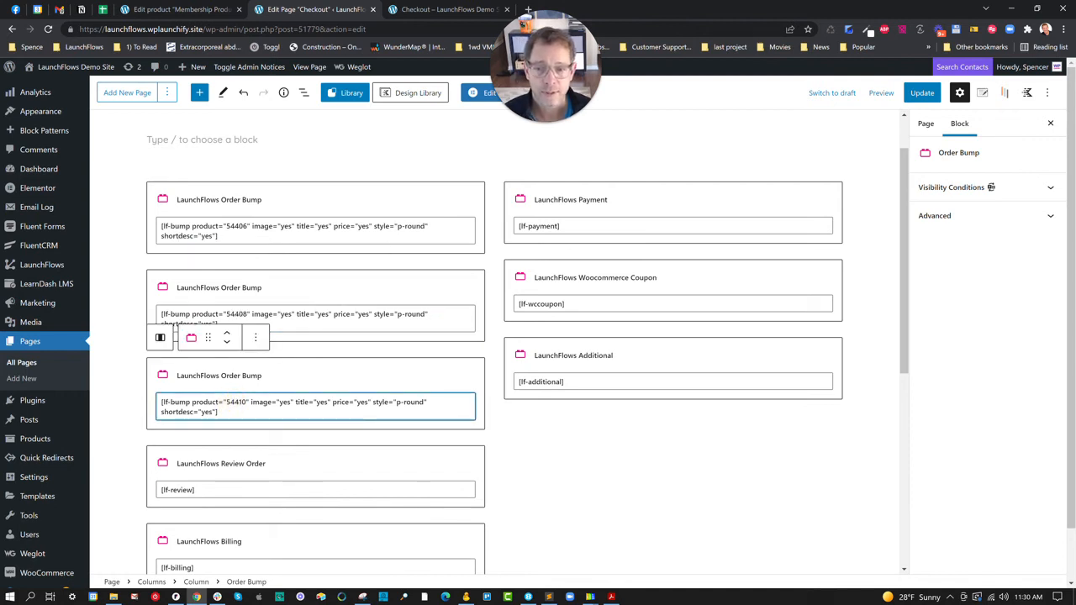
# Set the style of the order bump for product 54406 to p-square and update the Checkout page
pyautogui.moveTo(405, 226); pyautogui.dragTo(427, 226)
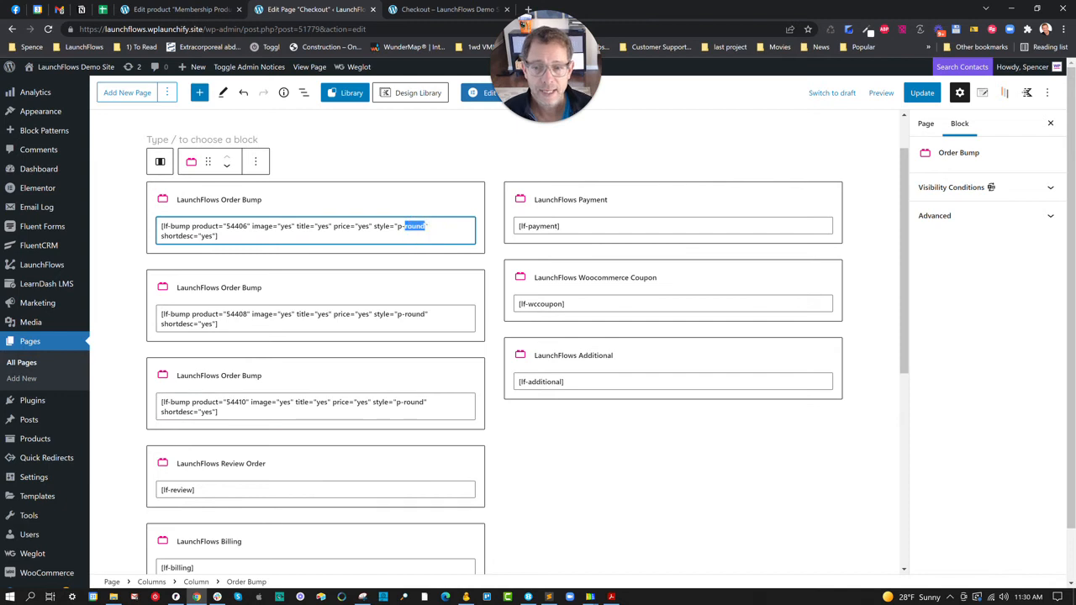
pyautogui.write('checkout')
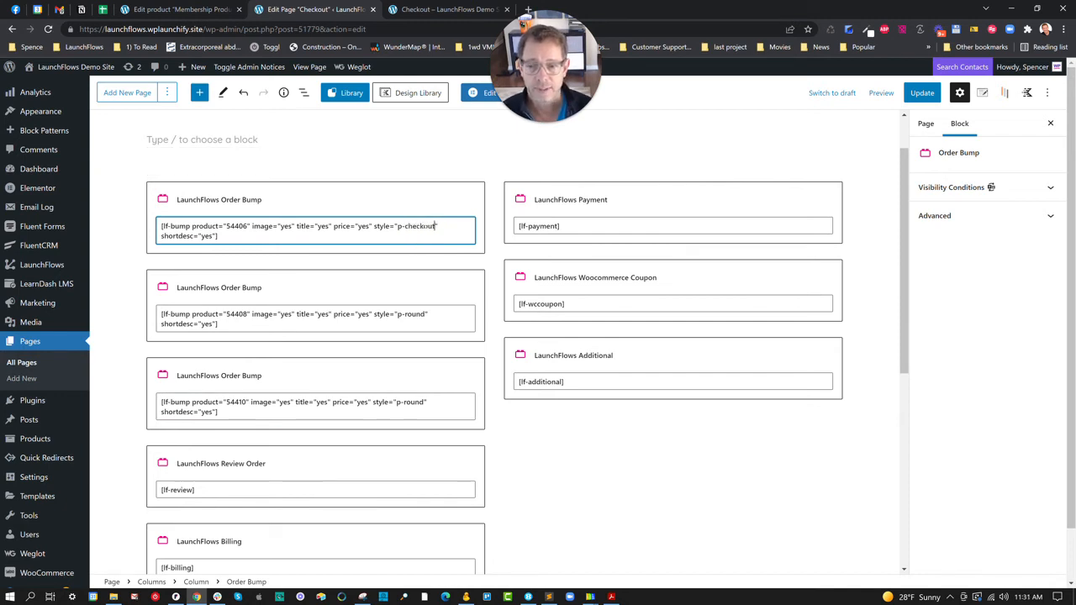
pyautogui.press('BackSpace')
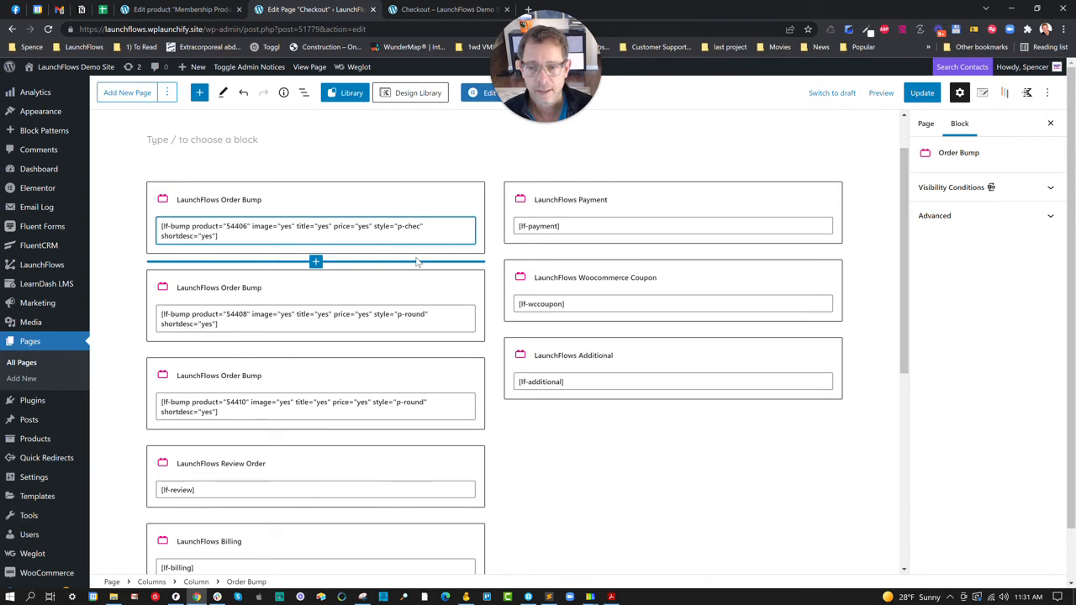
pyautogui.press('BackSpace')
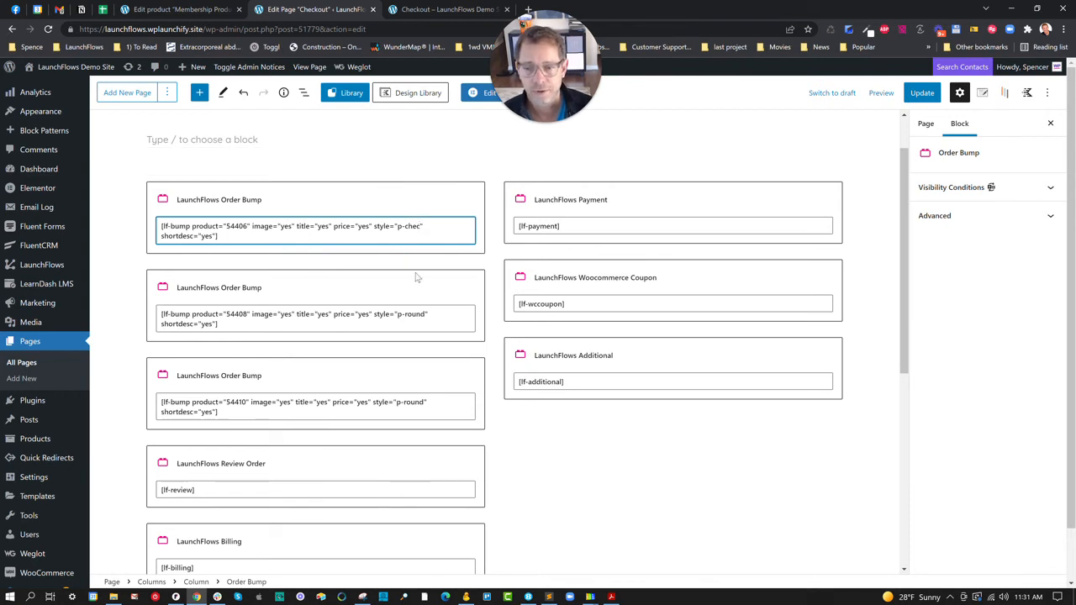
pyautogui.press('BackSpace')
pyautogui.press('BackSpace')
pyautogui.write('squar')
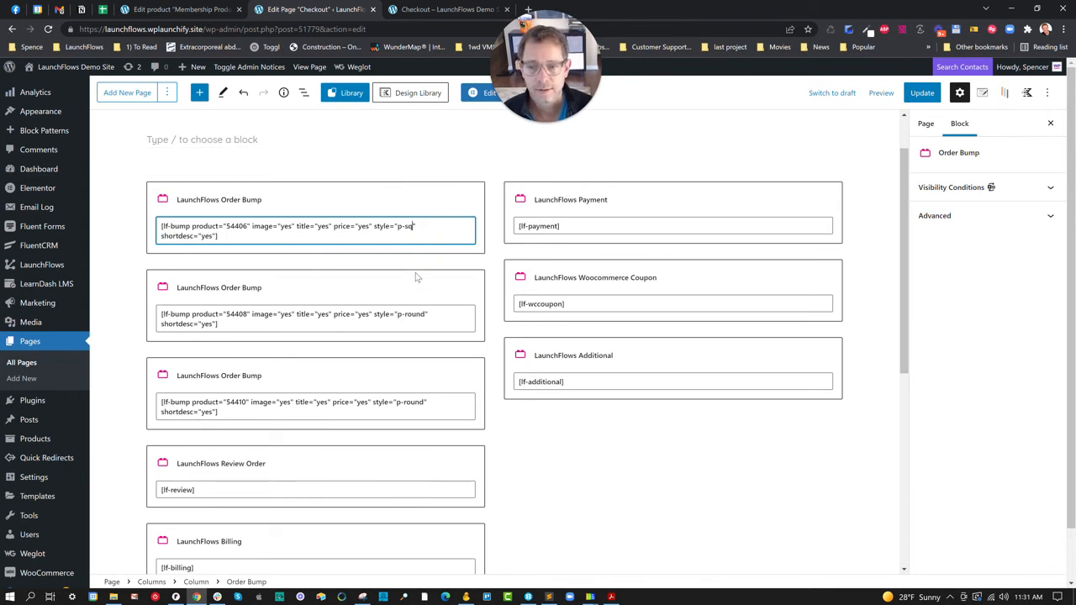
pyautogui.write('e')
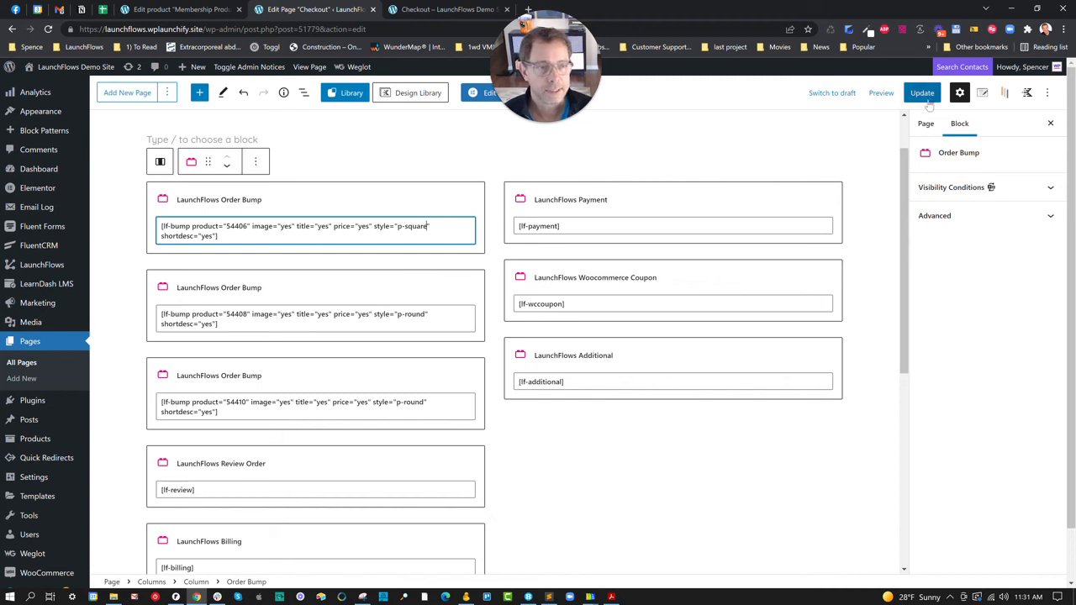
pyautogui.click(919, 92)
# Reload the live checkout page to check the Small Course's selector style
pyautogui.click(423, 9)
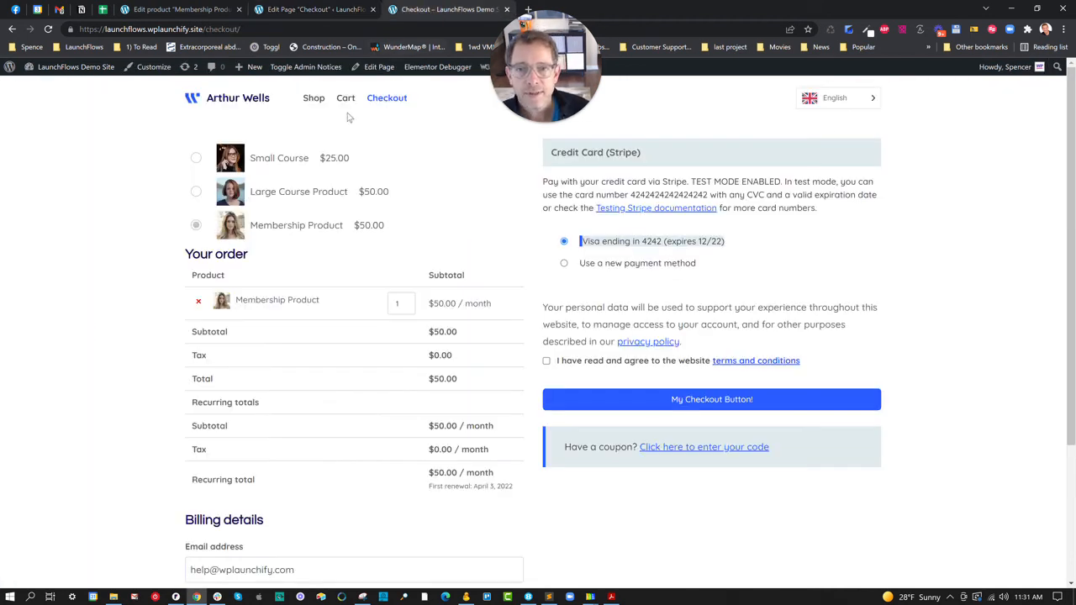
pyautogui.click(48, 29)
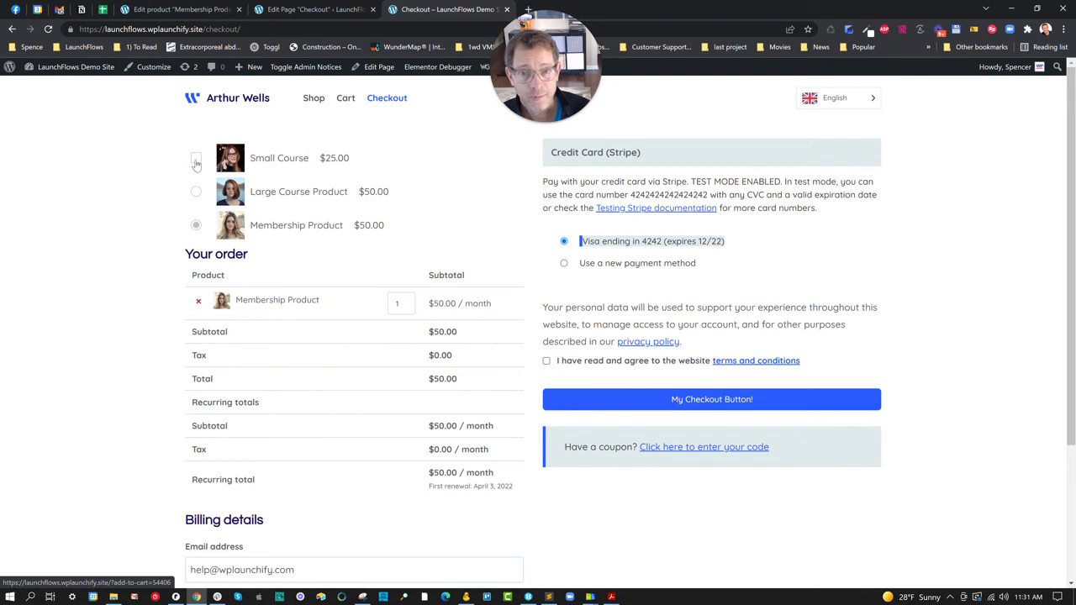
# Back in the Checkout page editor, set the style of the order bump for product 54408 to p-square
pyautogui.click(304, 10)
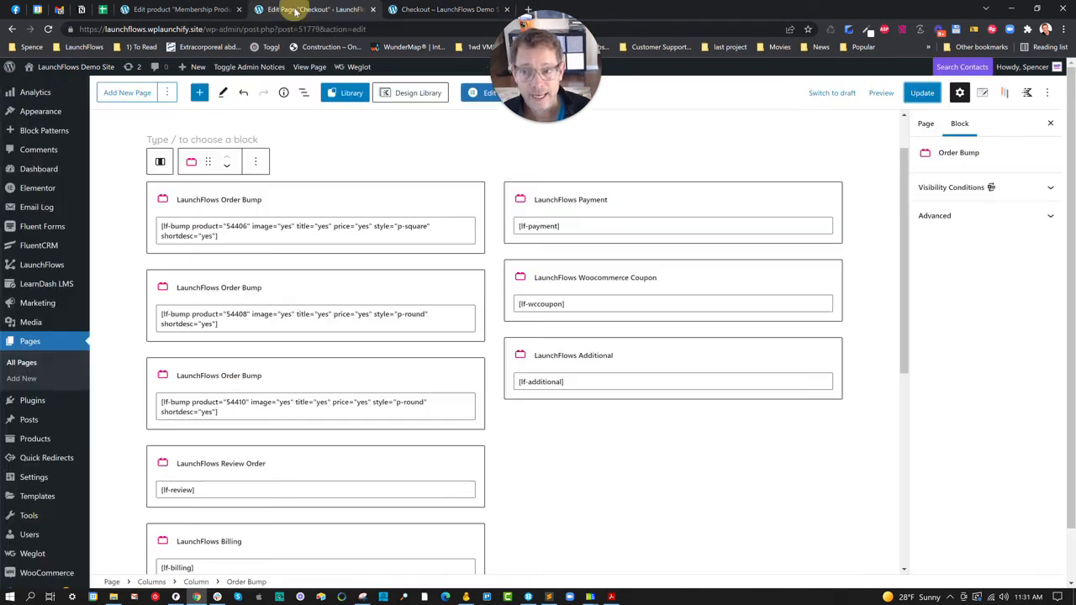
pyautogui.click(238, 315)
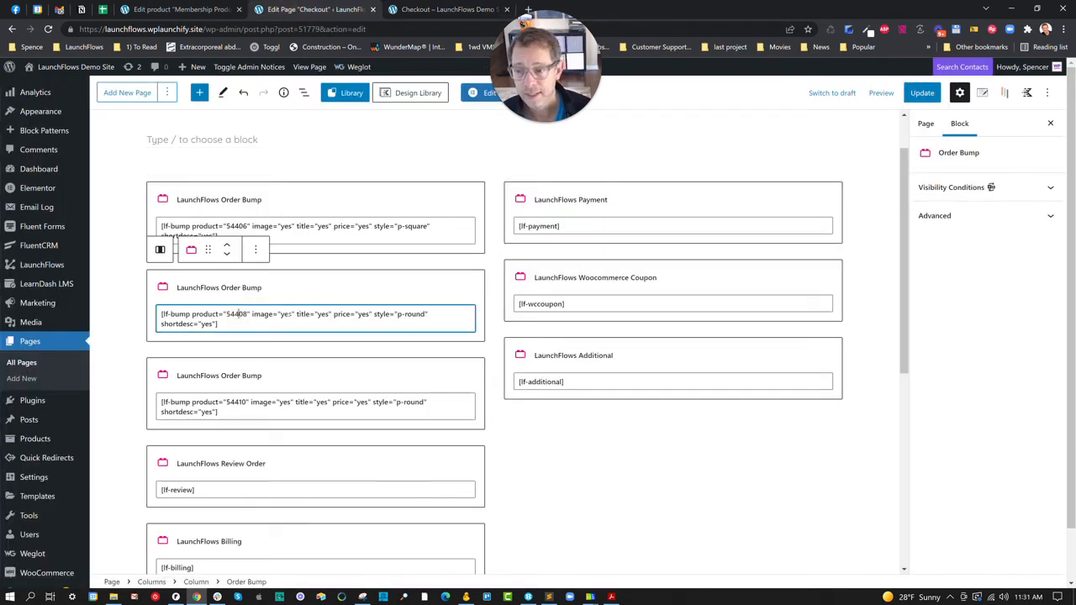
pyautogui.click(404, 314)
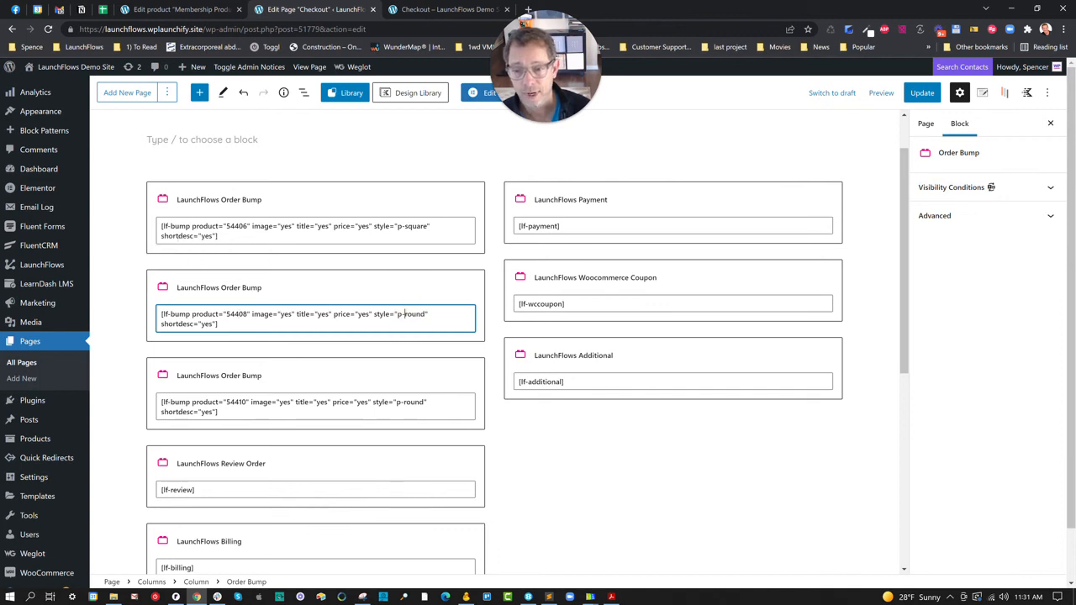
pyautogui.press('Delete')
pyautogui.press('Delete')
pyautogui.press('Delete')
pyautogui.write('square')
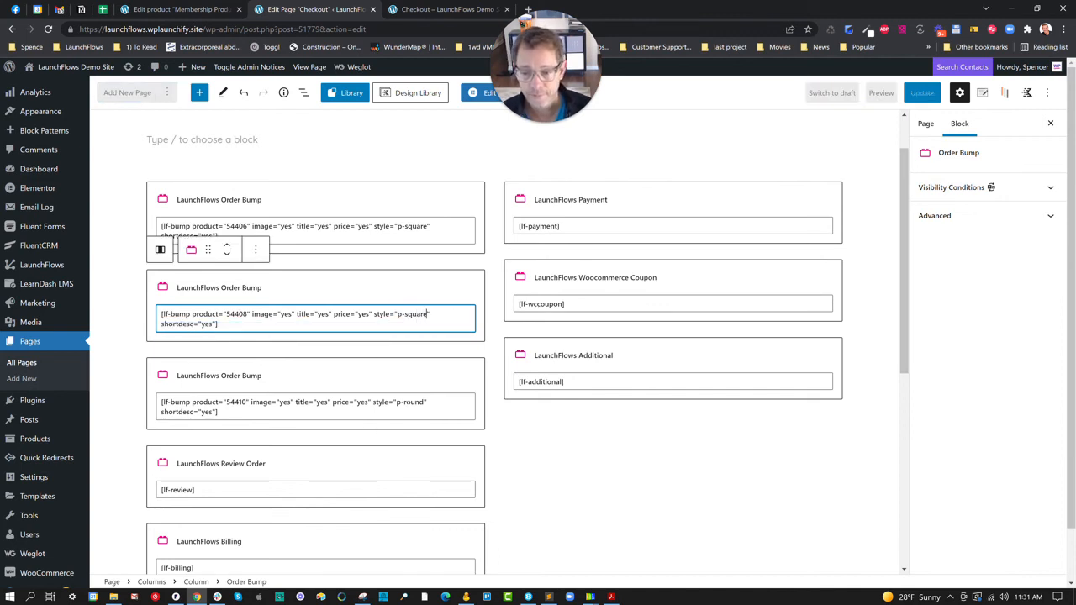
# Set the style of the order bump for product 54410 to p-square and update the Checkout page
pyautogui.click(407, 403)
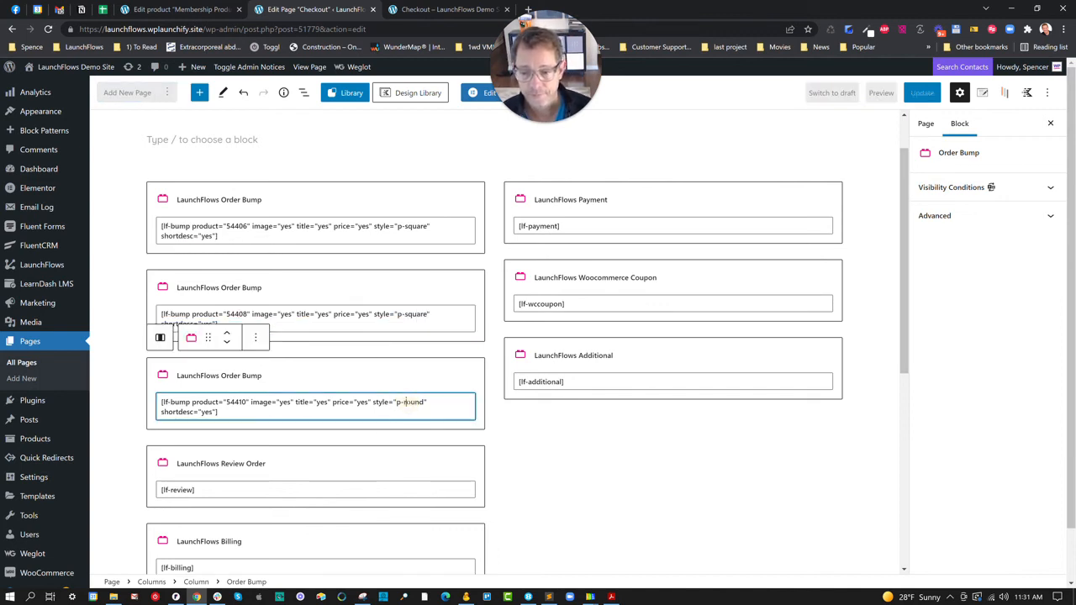
pyautogui.press('Delete')
pyautogui.press('Delete')
pyautogui.press('Delete')
pyautogui.press('Delete')
pyautogui.press('Delete')
pyautogui.write('squ')
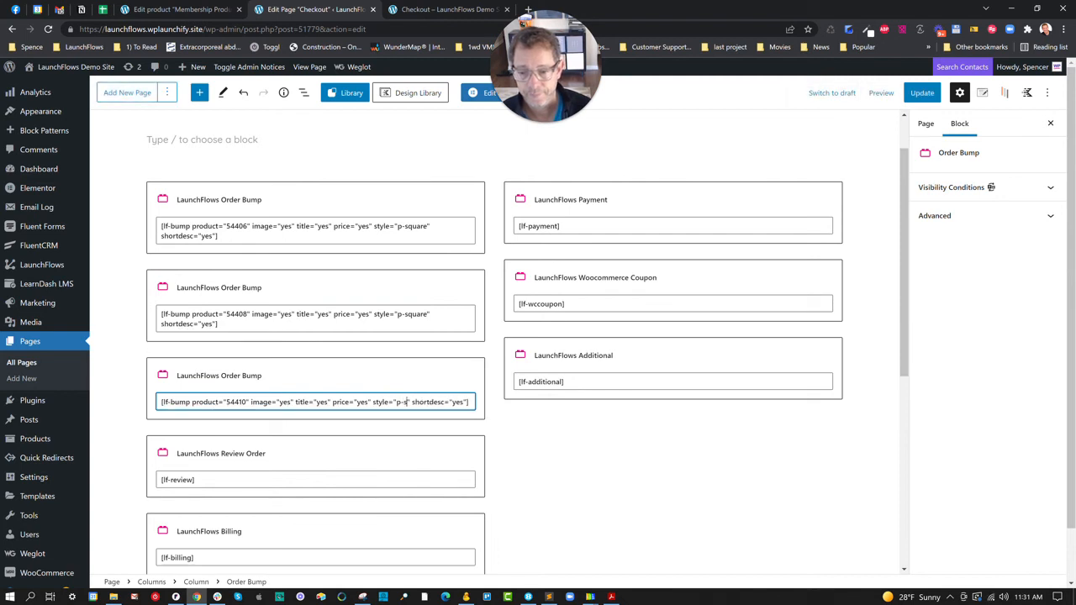
pyautogui.write('are')
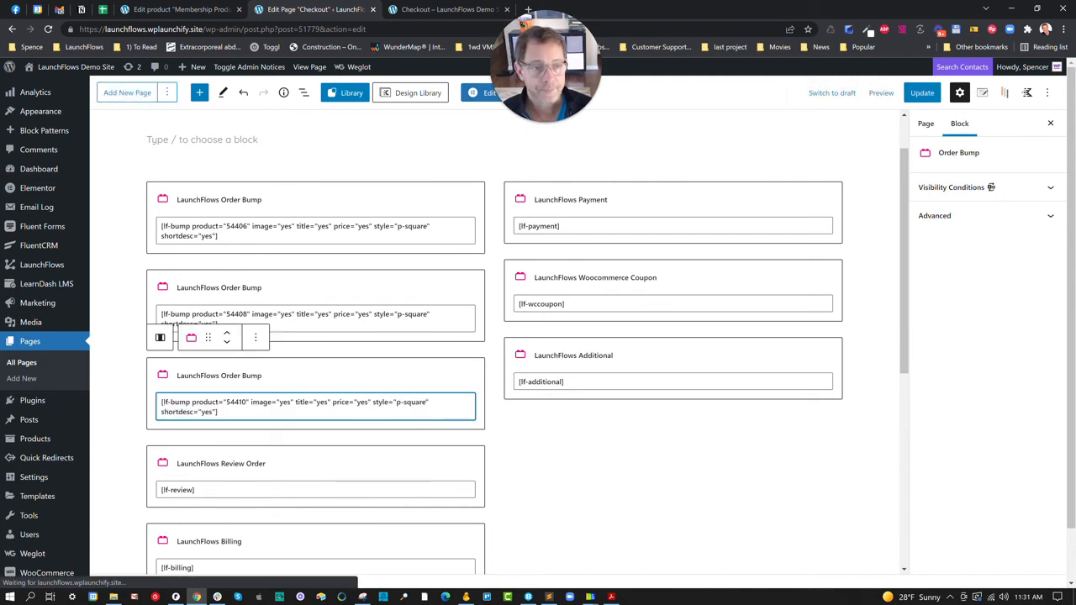
pyautogui.click(908, 92)
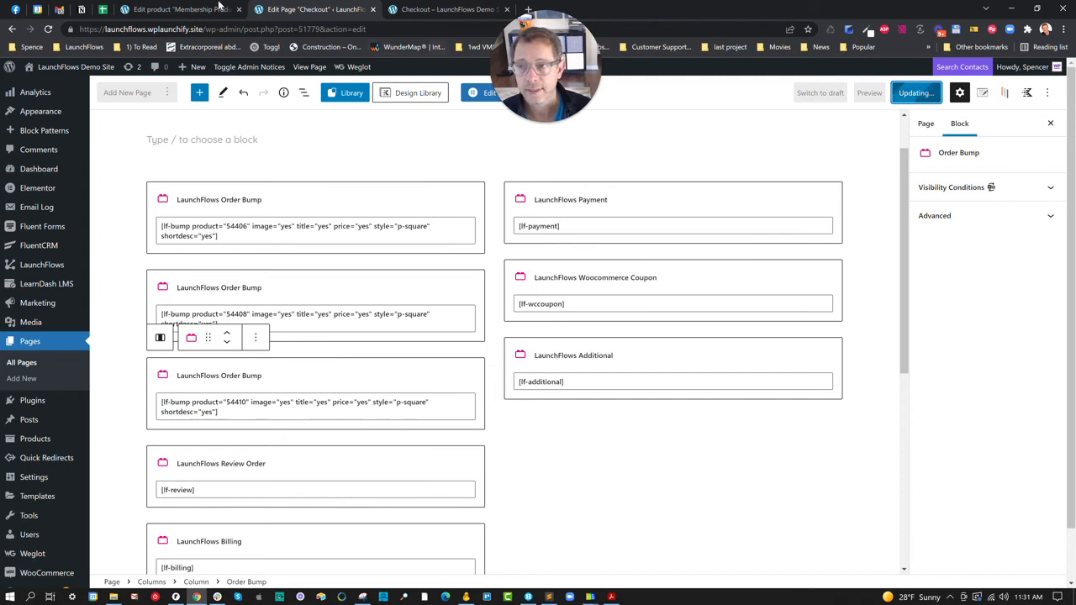
# Turn off Solo Checkout in the Membership Product's LaunchFlows settings and update the product
pyautogui.click(189, 10)
pyautogui.scroll(-1, 336, 370)
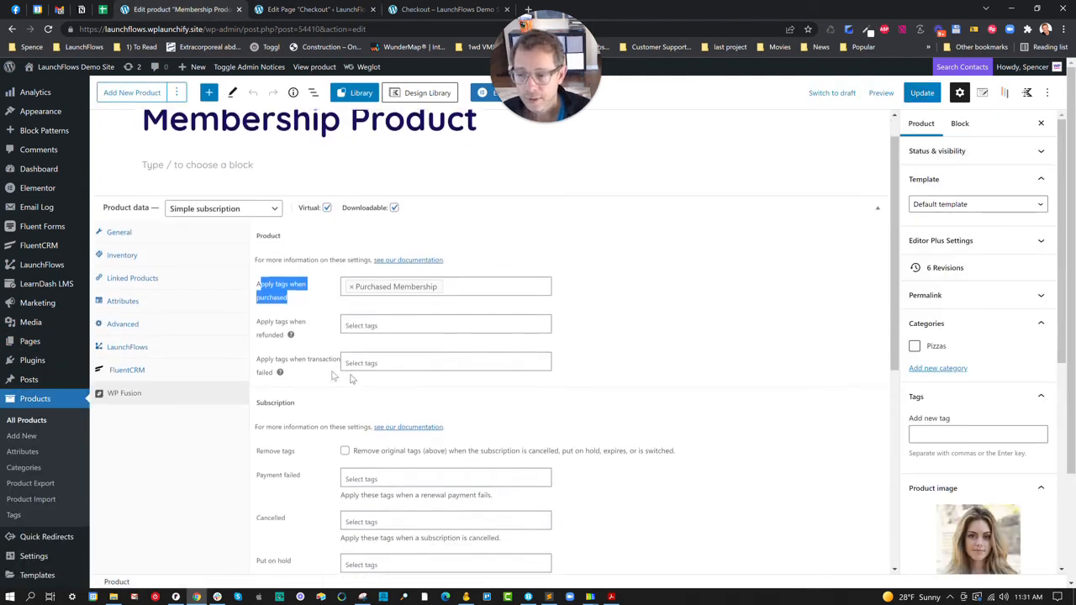
pyautogui.click(165, 357)
pyautogui.click(159, 324)
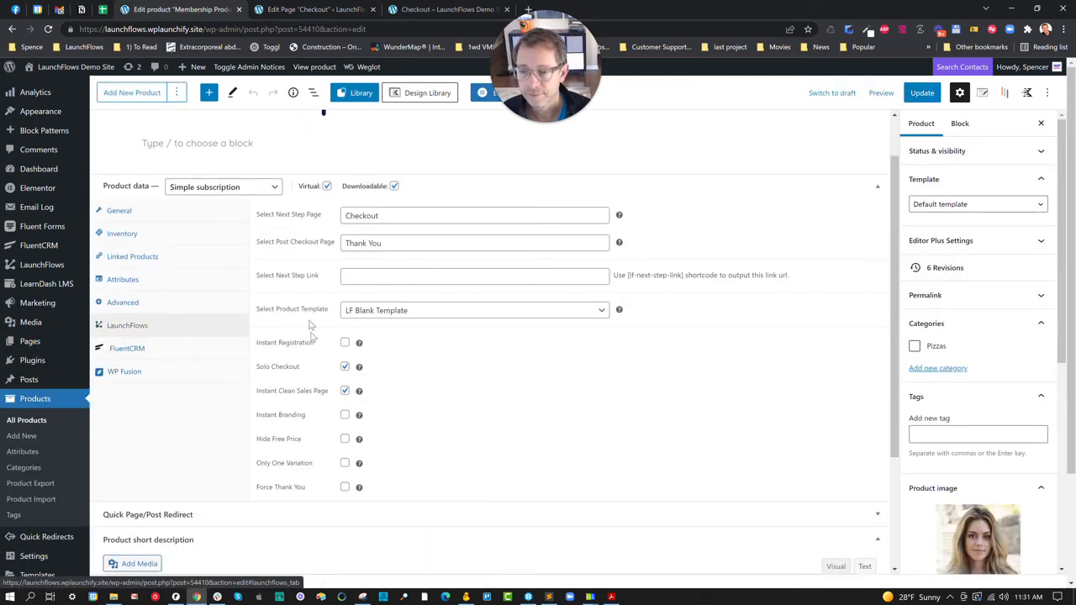
pyautogui.click(345, 366)
pyautogui.scroll(1, 875, 210)
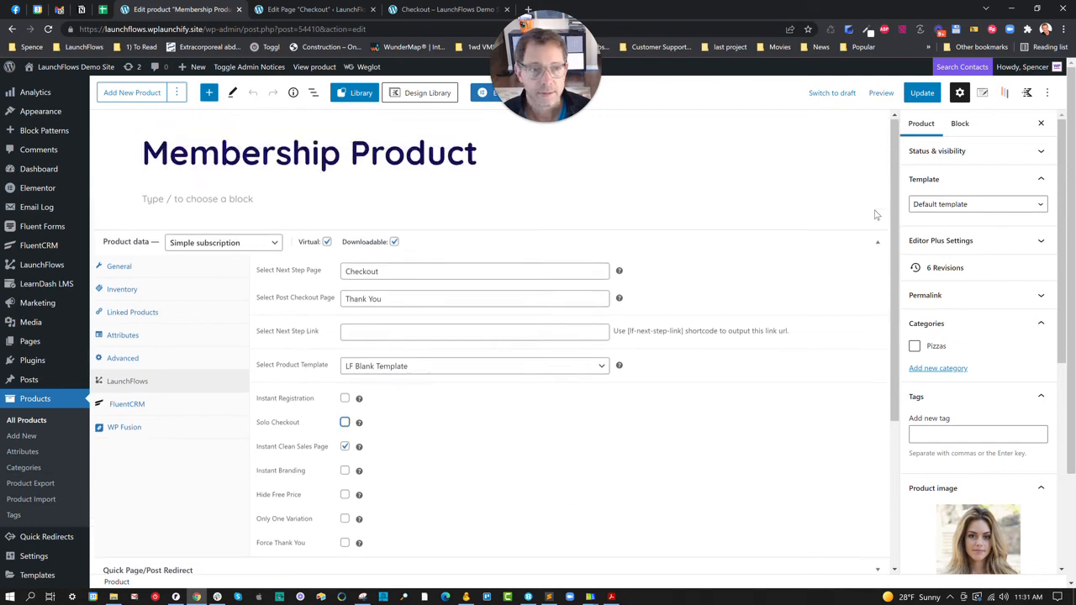
pyautogui.click(922, 93)
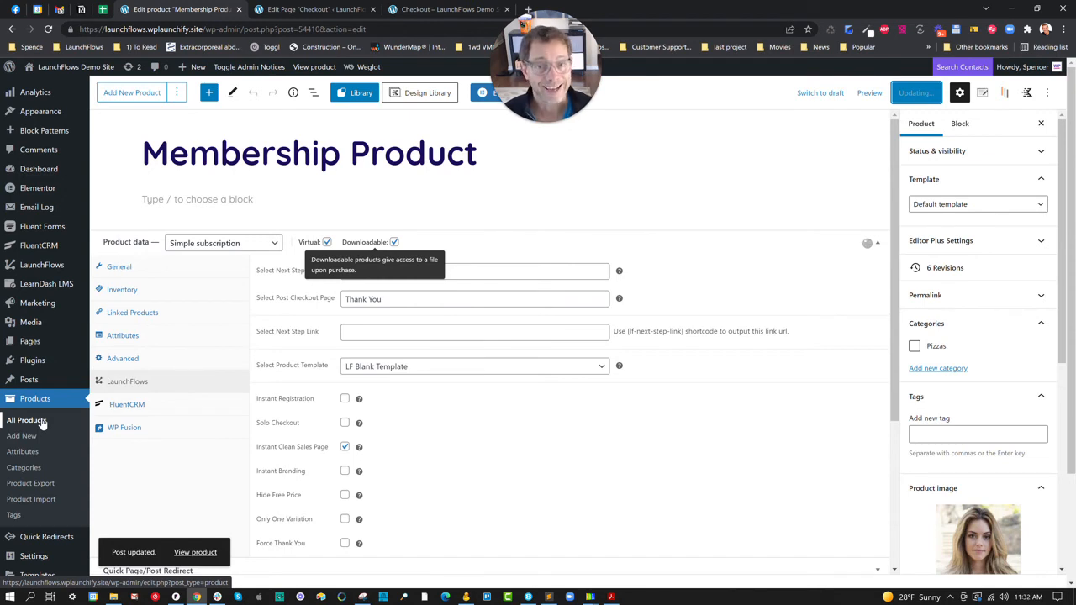
# Open the Large Course Product for editing, turn off Solo Checkout in its LaunchFlows settings and update it
pyautogui.click(42, 423)
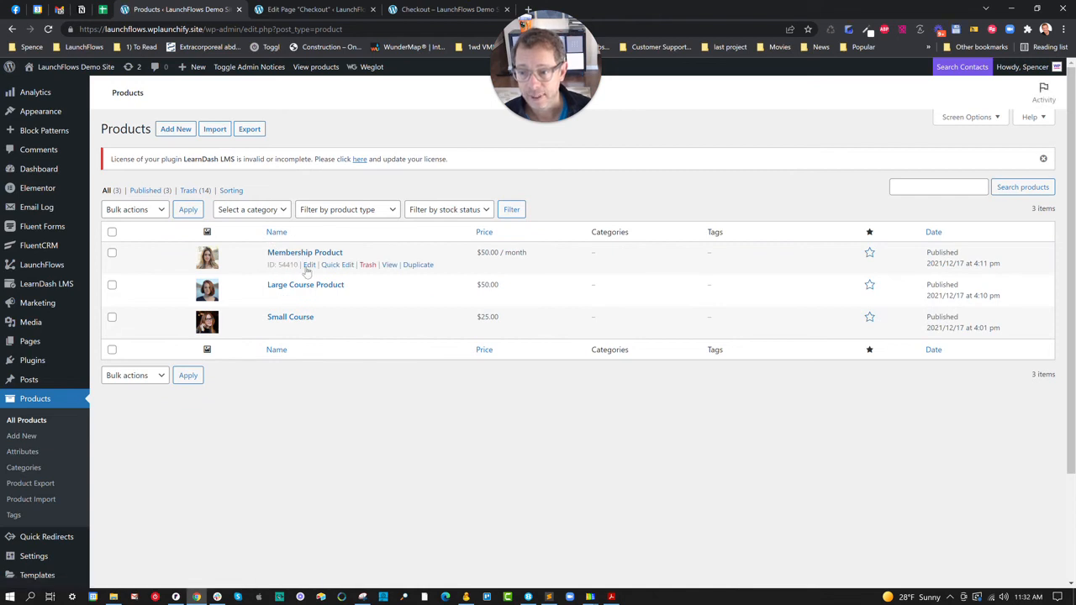
pyautogui.click(309, 299)
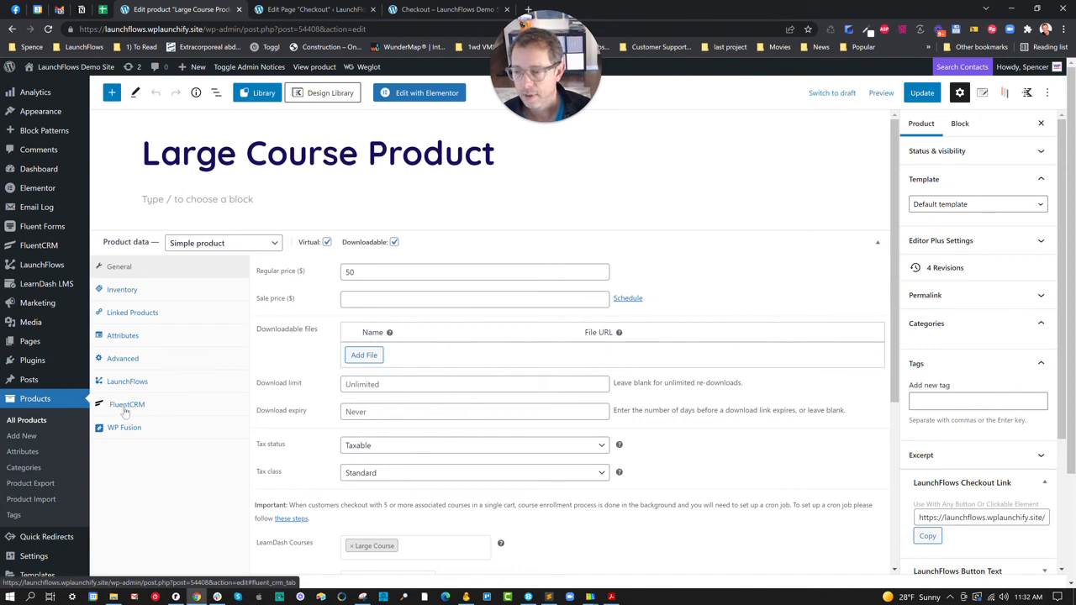
pyautogui.click(126, 380)
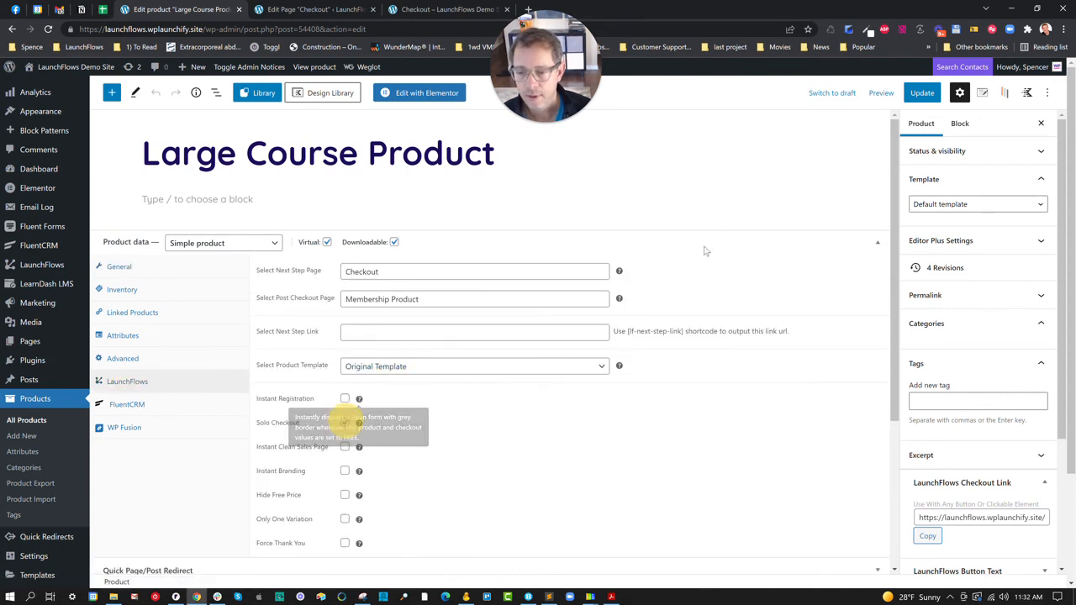
pyautogui.click(345, 423)
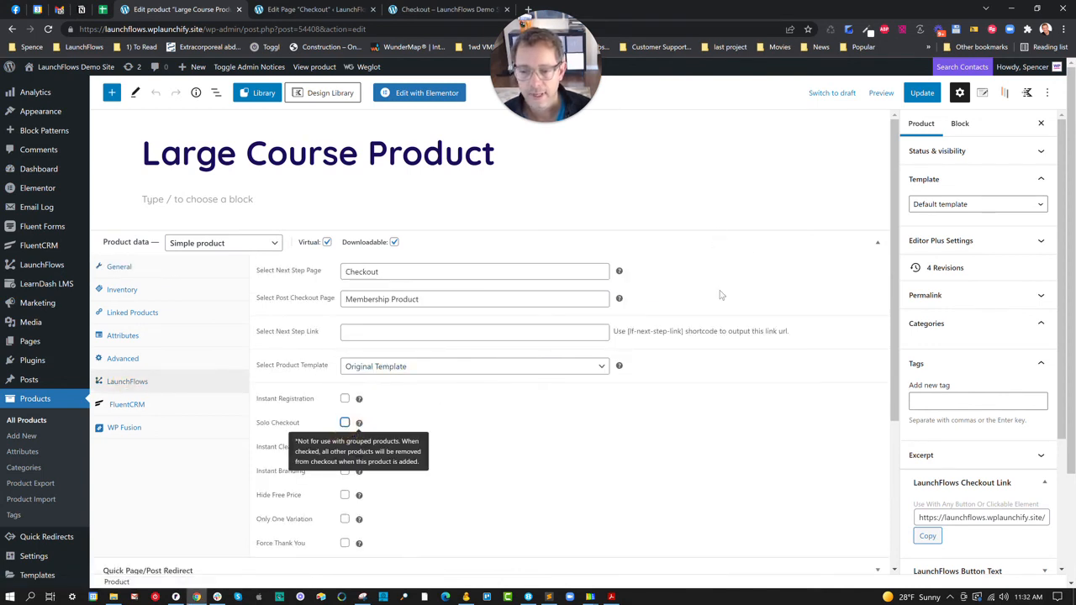
pyautogui.click(930, 93)
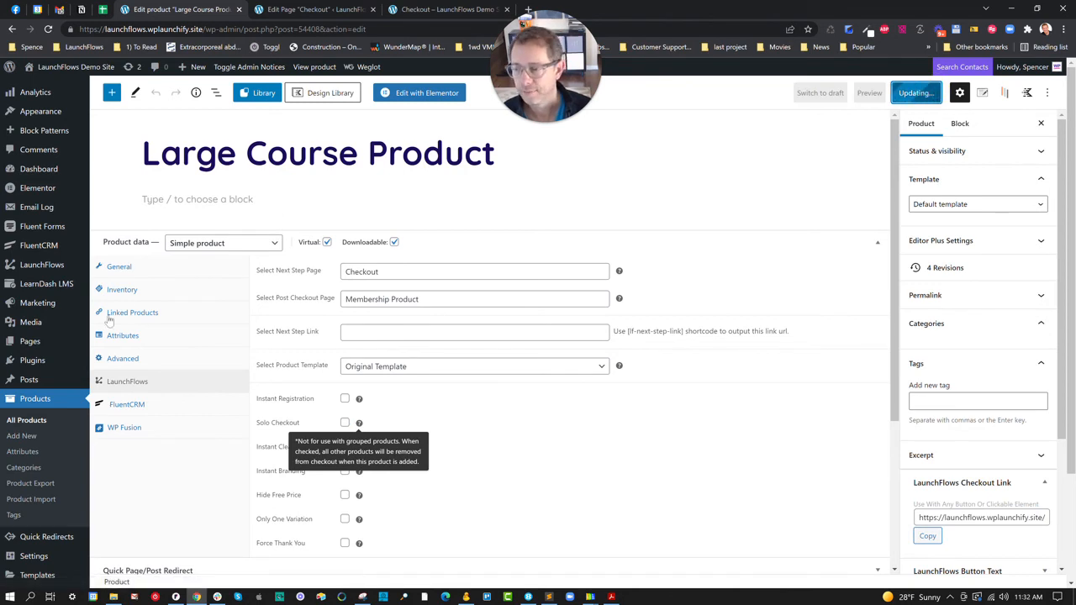
# Open the Small Course for editing, make sure Solo Checkout is off in its LaunchFlows settings and update it
pyautogui.click(38, 423)
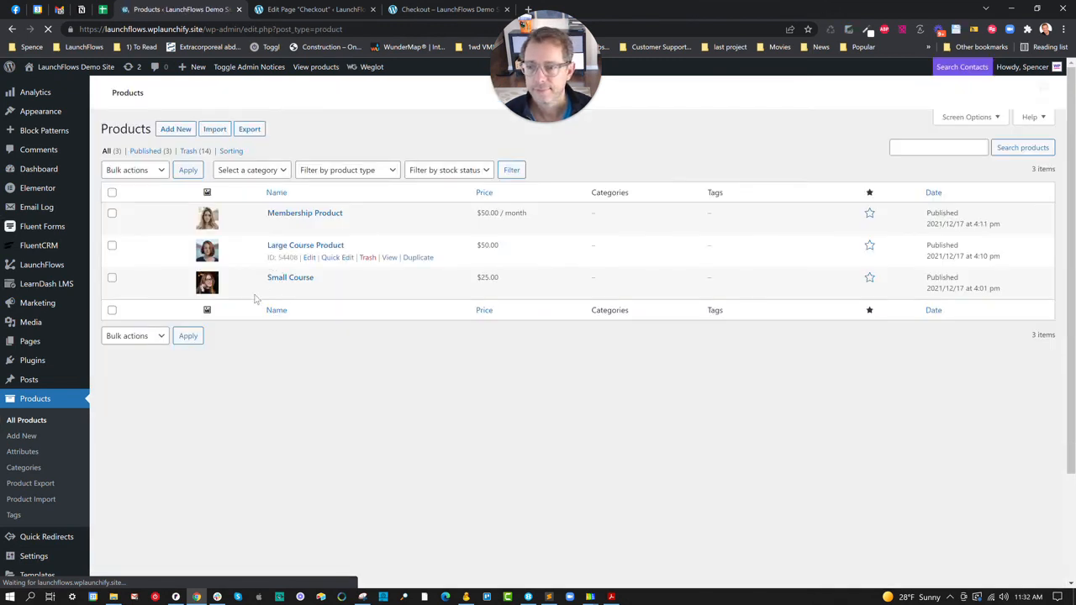
pyautogui.click(309, 329)
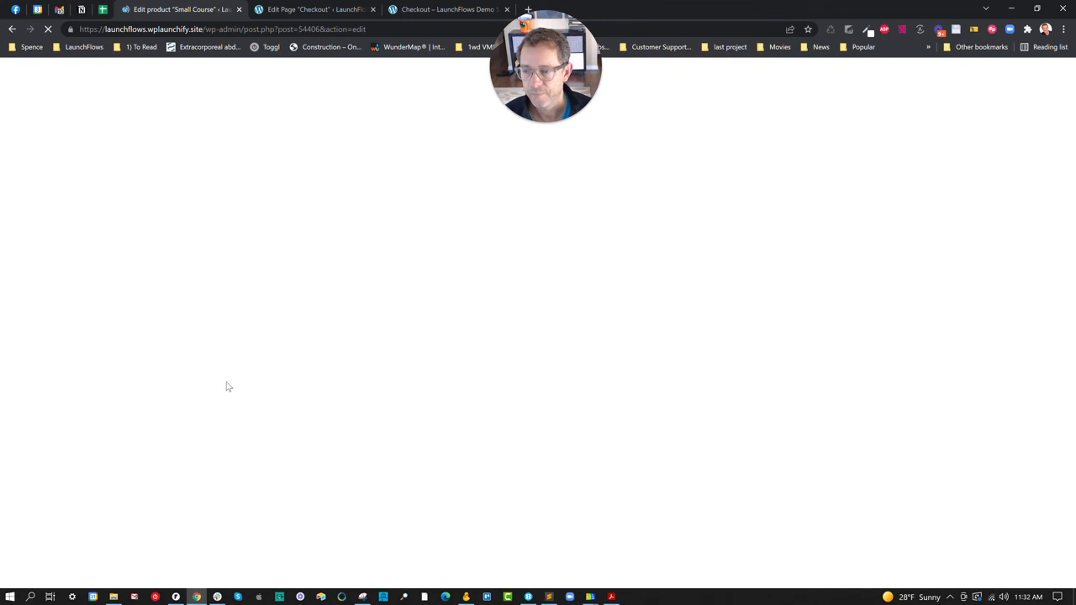
pyautogui.click(138, 389)
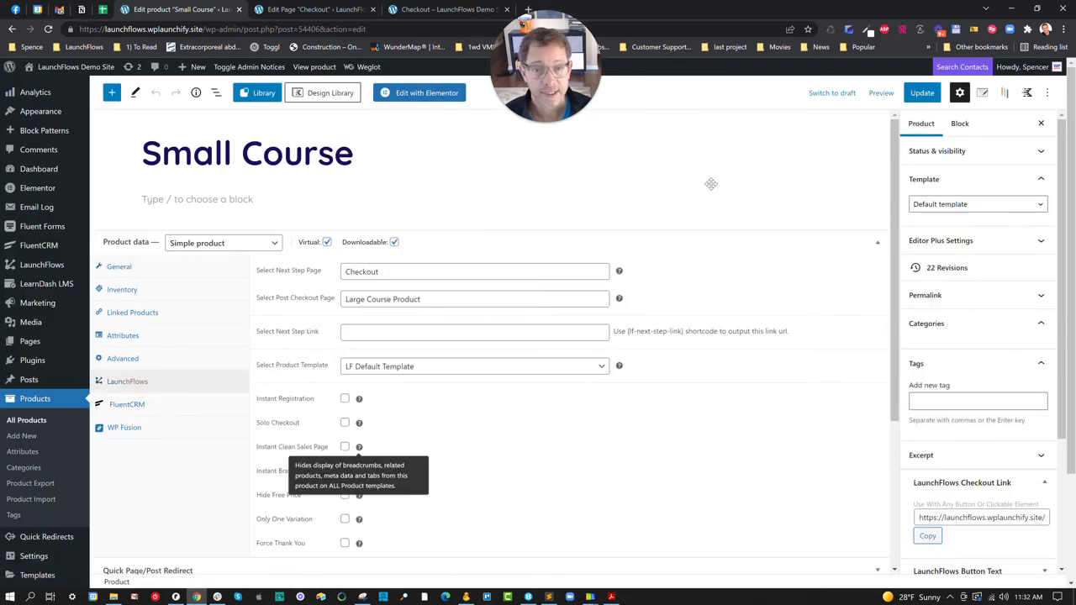
pyautogui.click(923, 92)
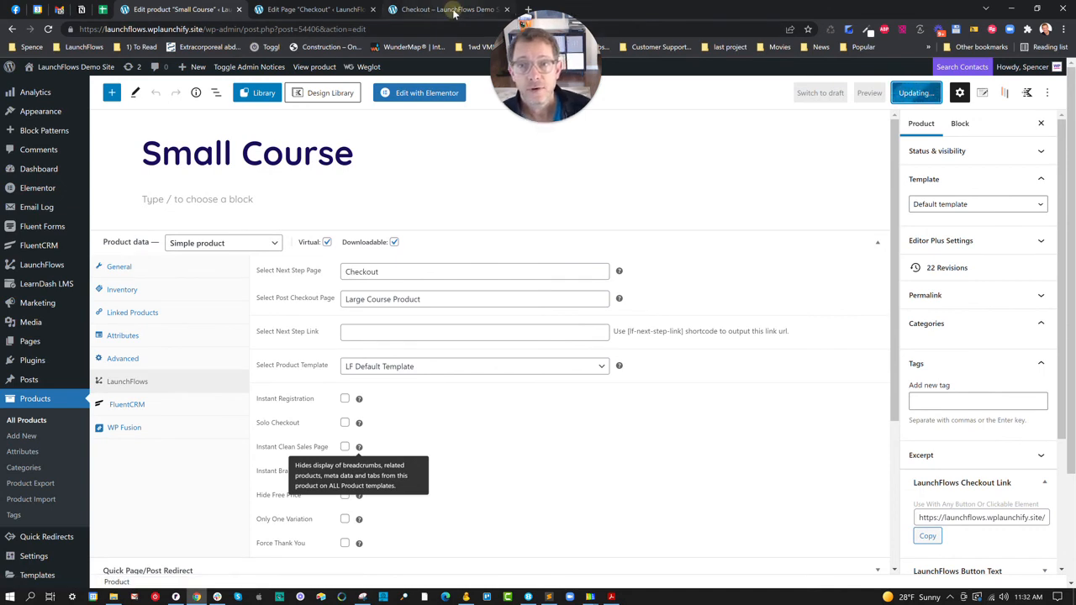
# On the live checkout page, add the Small Course and the Large Course Product to the order with their bump selectors
pyautogui.click(471, 9)
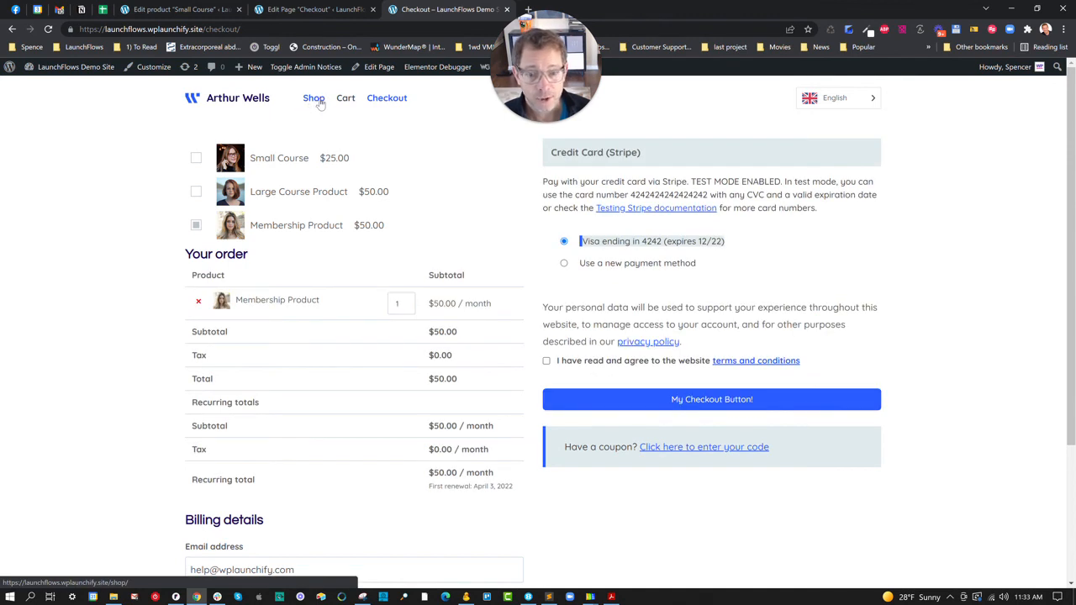
pyautogui.click(197, 159)
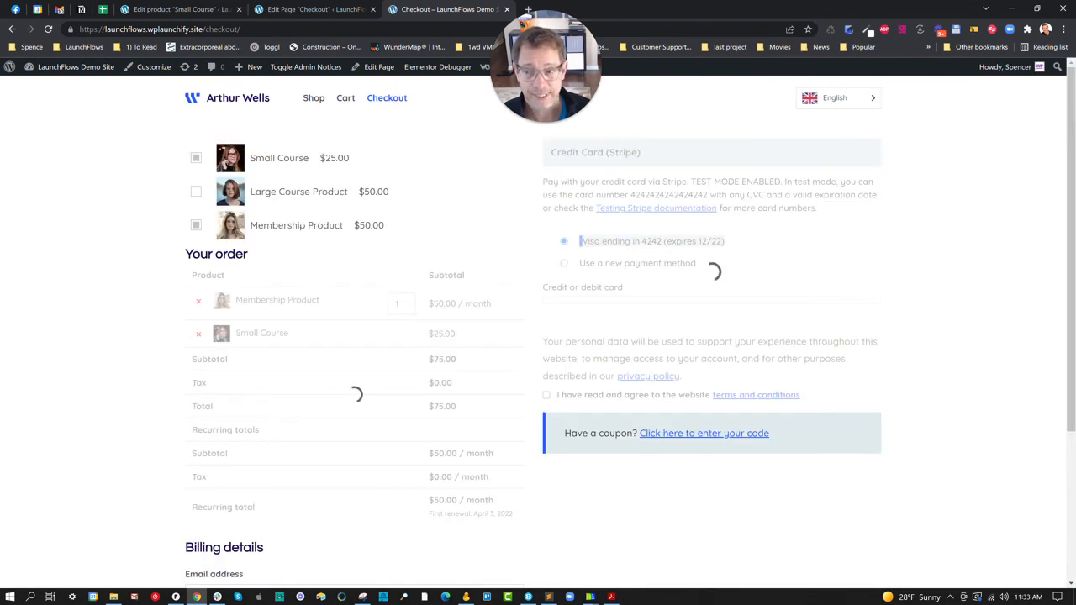
pyautogui.click(196, 191)
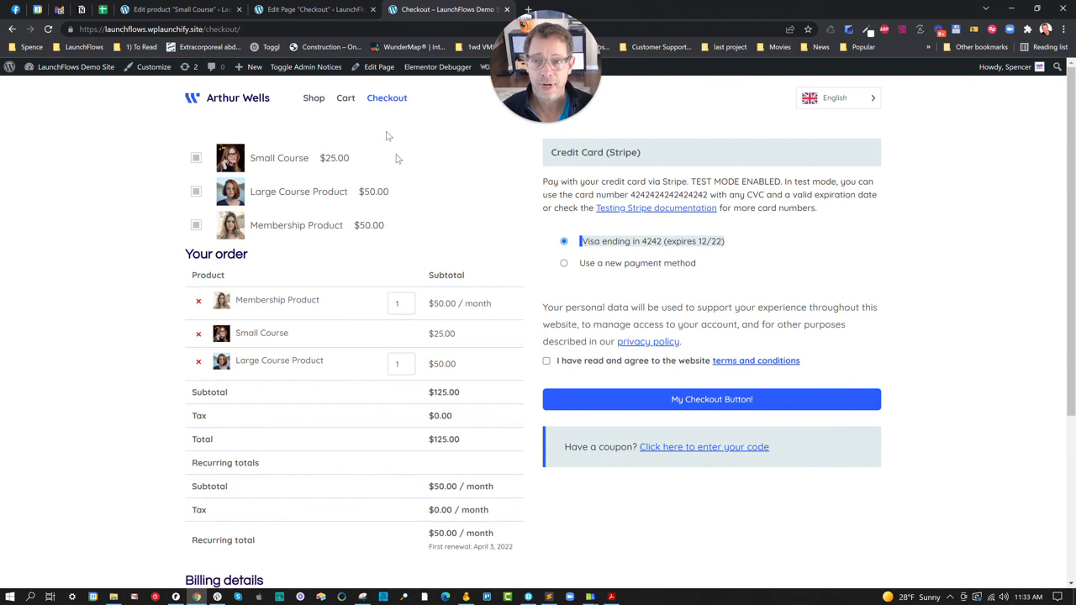
# In the Checkout page editor, insert a LaunchFlows Upsell block before the order bump for product 54406
pyautogui.click(306, 10)
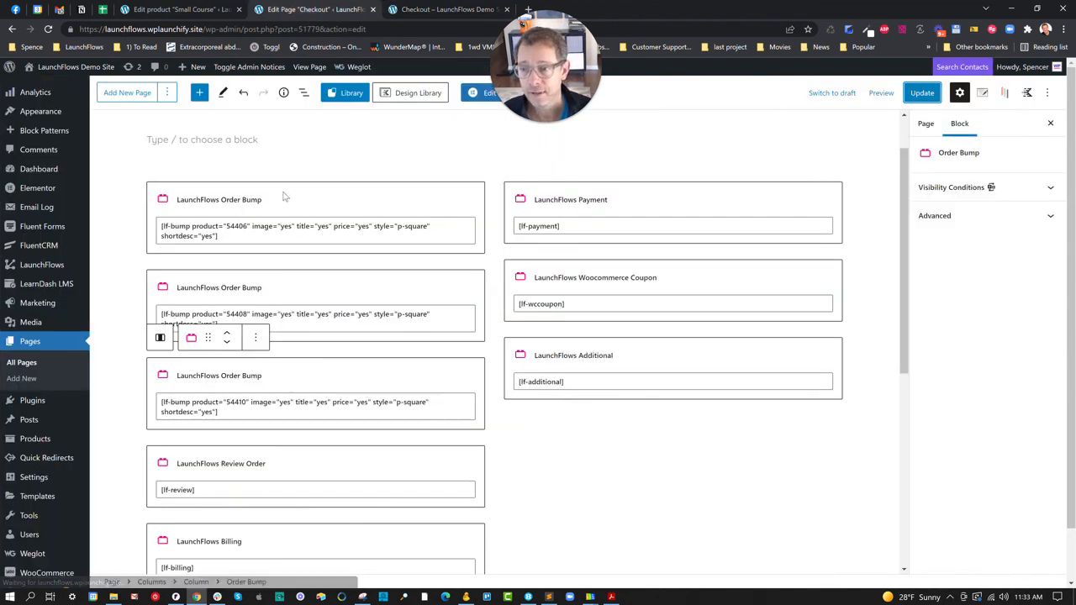
pyautogui.click(235, 225)
pyautogui.doubleClick(238, 226)
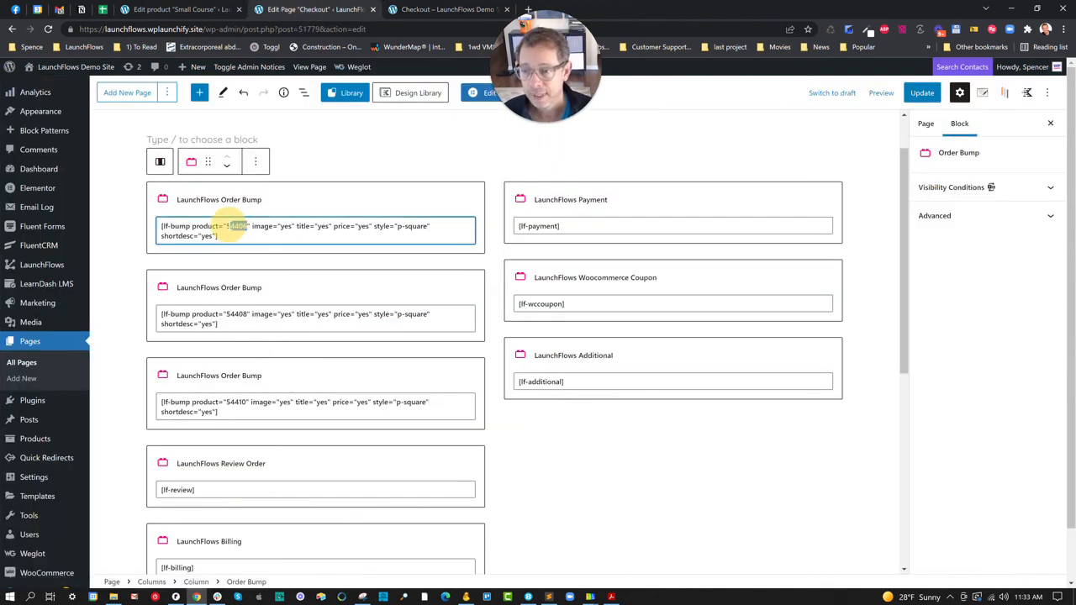
pyautogui.click(256, 163)
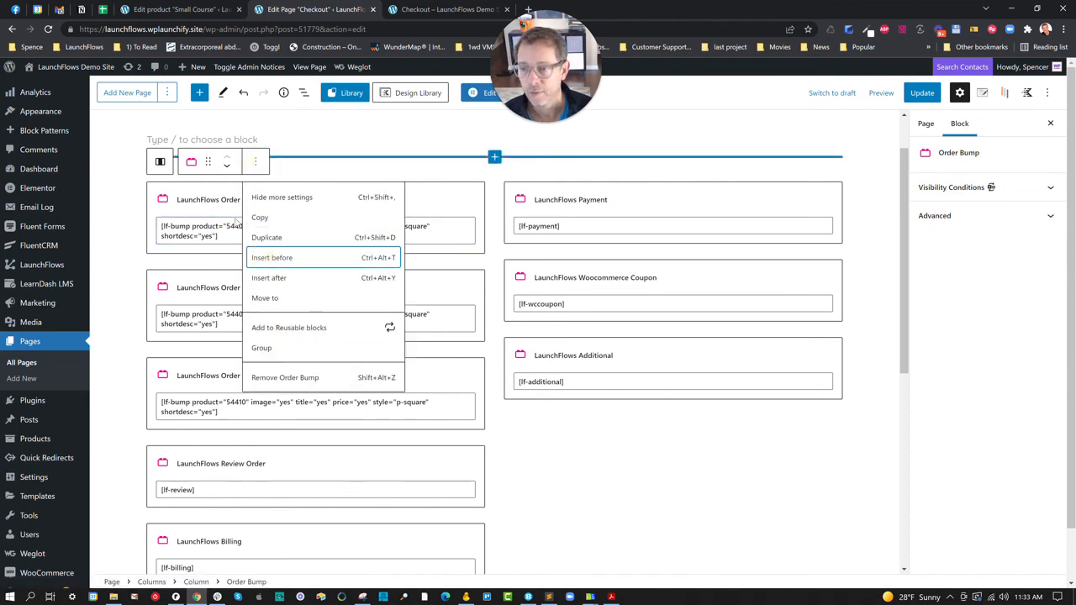
pyautogui.click(265, 258)
pyautogui.write('/up')
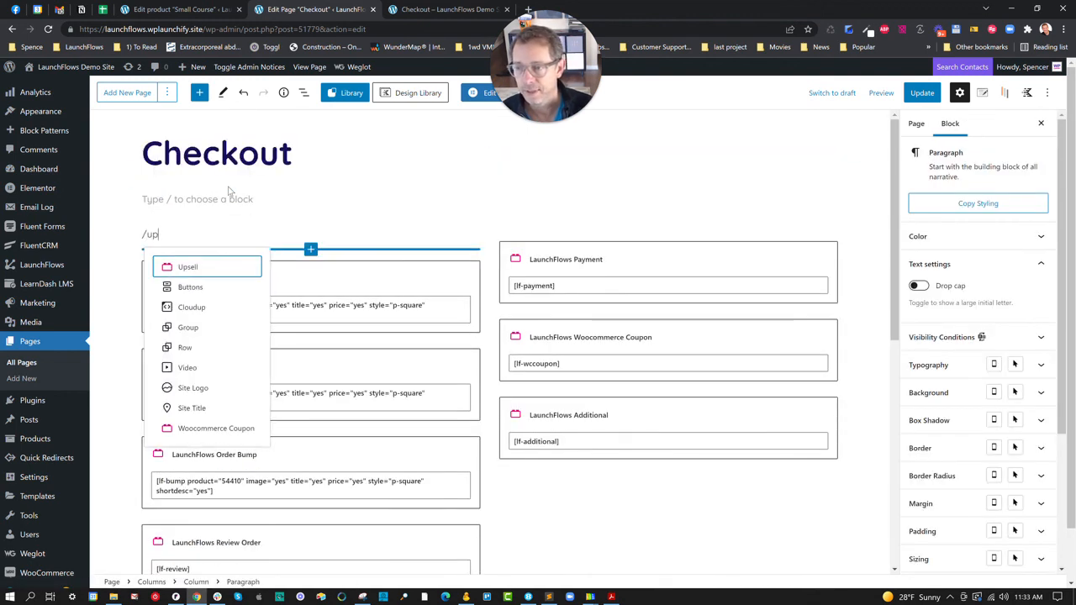
pyautogui.click(204, 268)
# Set the upsell's product to 54406 and update the Checkout page
pyautogui.doubleClick(233, 286)
pyautogui.write('54406')
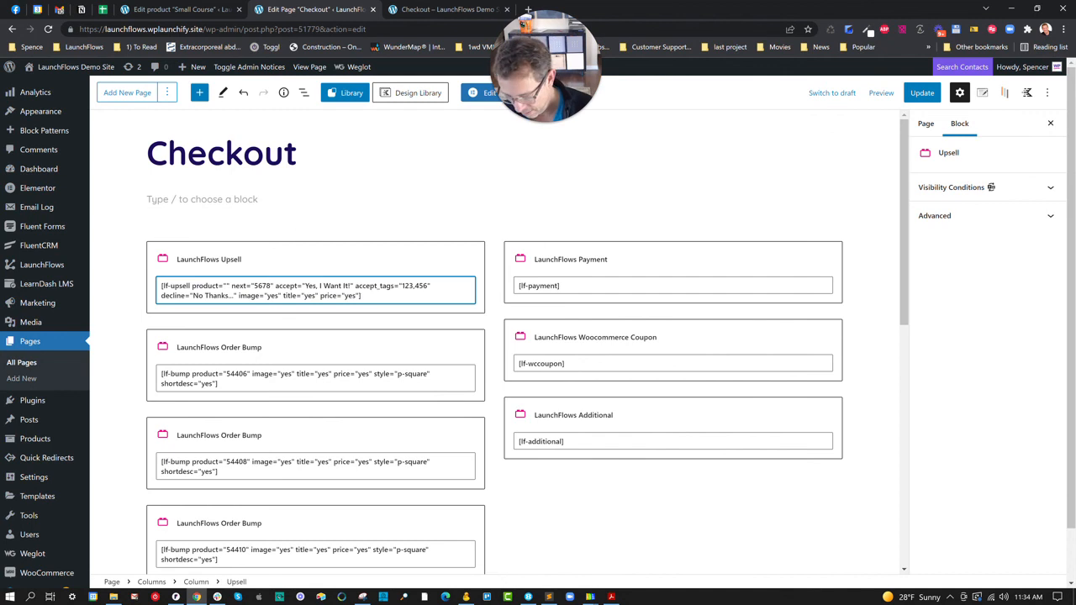
pyautogui.click(915, 99)
# Reload the live checkout page to view the Small Course upsell above the order bumps
pyautogui.click(446, 9)
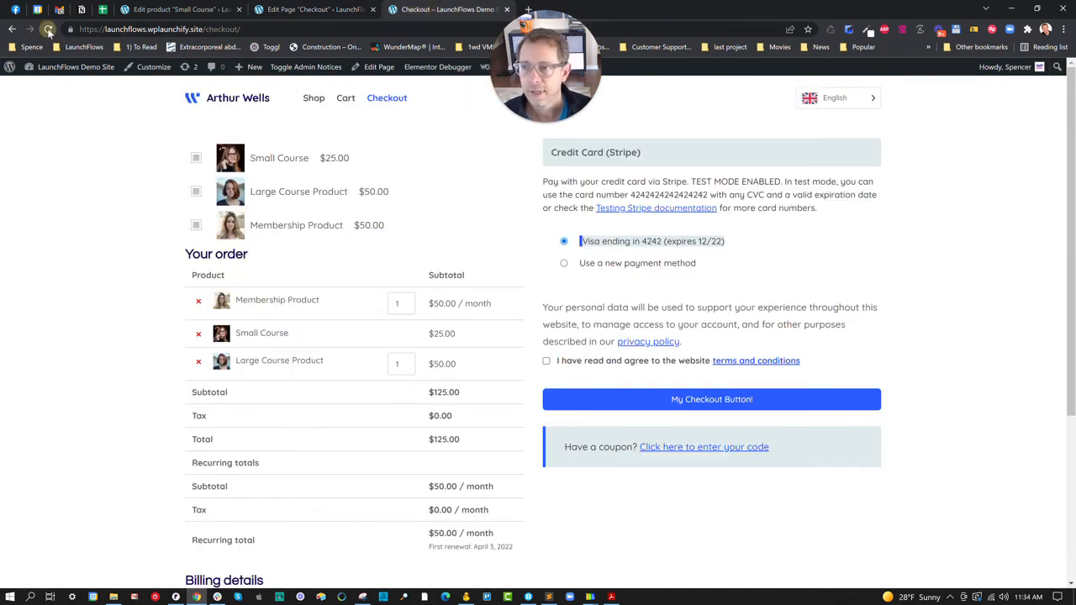
pyautogui.click(48, 28)
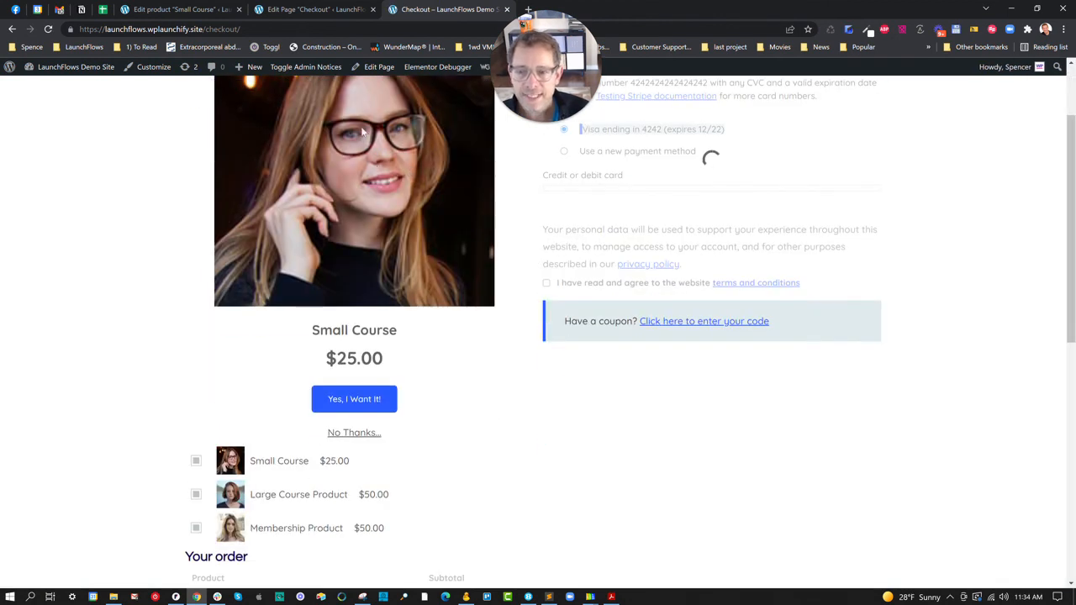
pyautogui.scroll(-1, 388, 360)
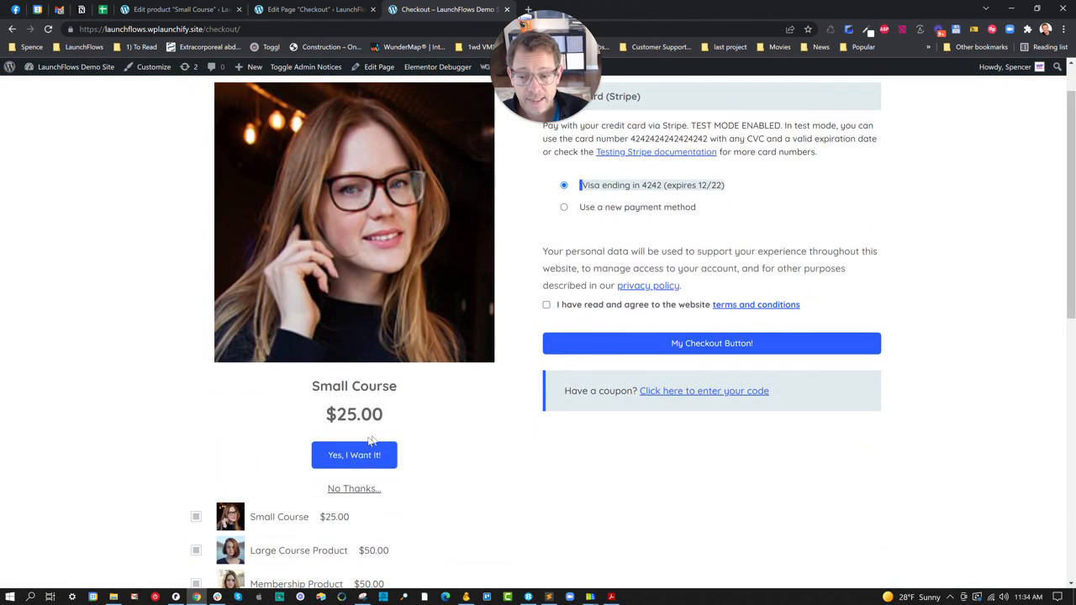